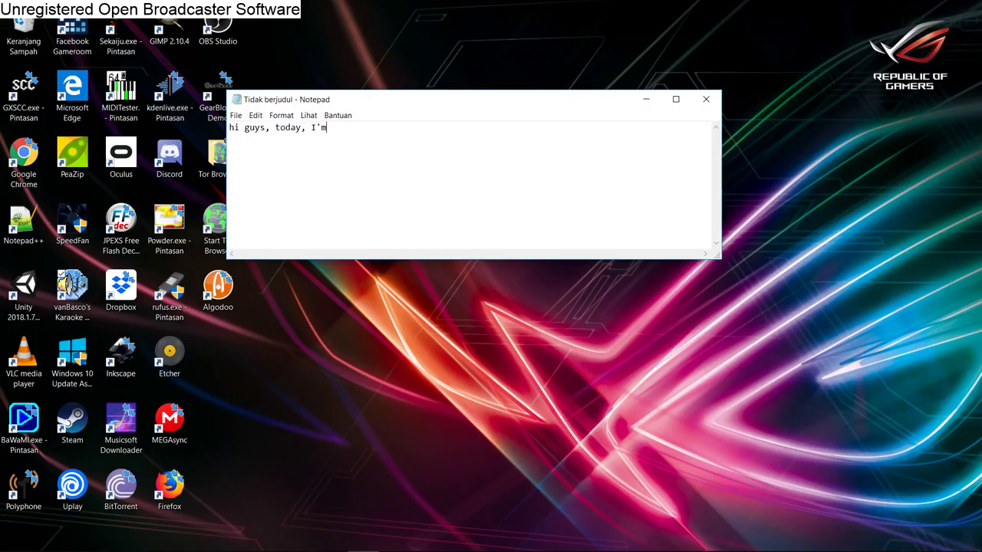
Continue the note with "gonna show you, how to download OBS, Open Broadcaster software." and add the line "first, open any internet browser."
type("gonna show you, how to download ")
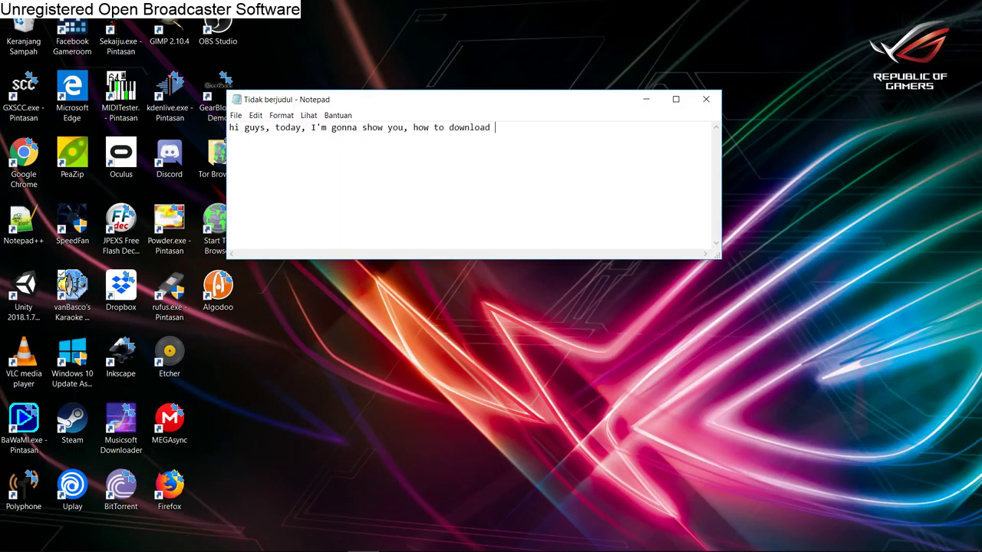
type("OBS, Open Broadcaster software")
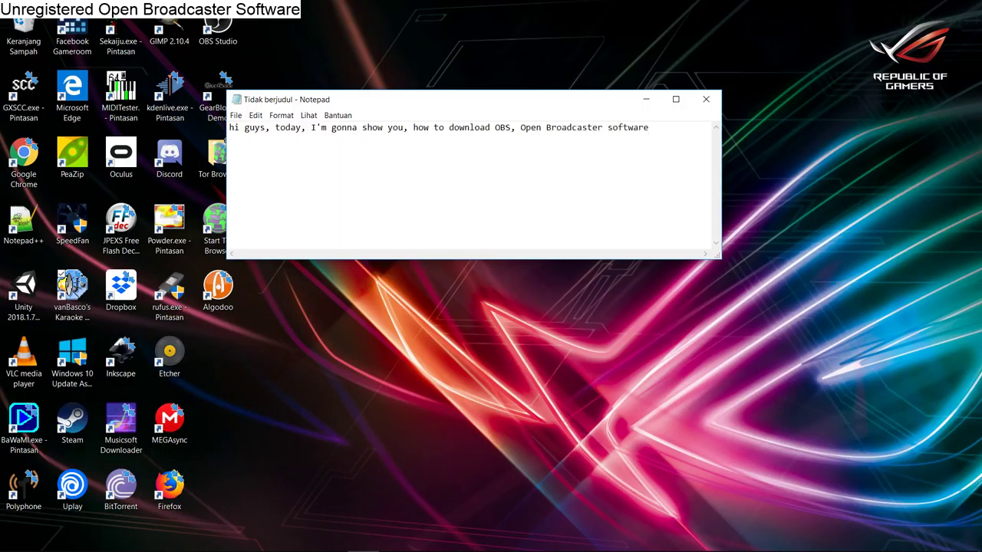
type(".")
key("Return")
type("first, open any internet browser")
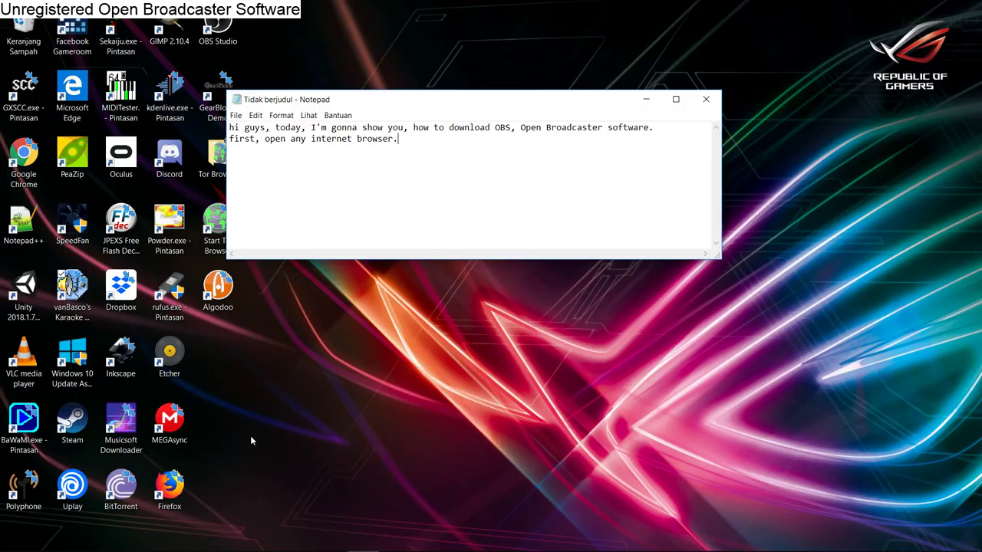
Open Microsoft Edge, return to Notepad and add the line "type obsproject.com" to the note
left_click(108, 540)
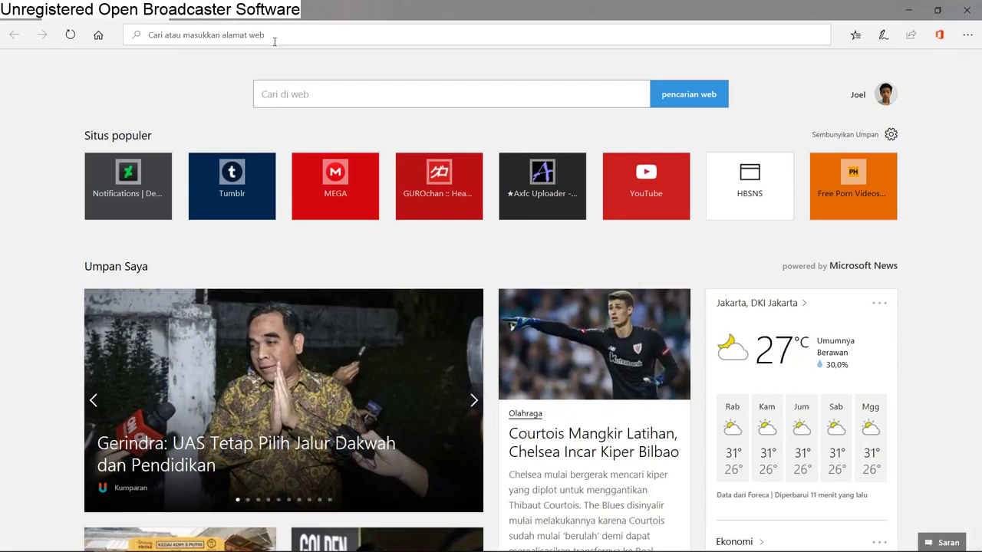
left_click(362, 540)
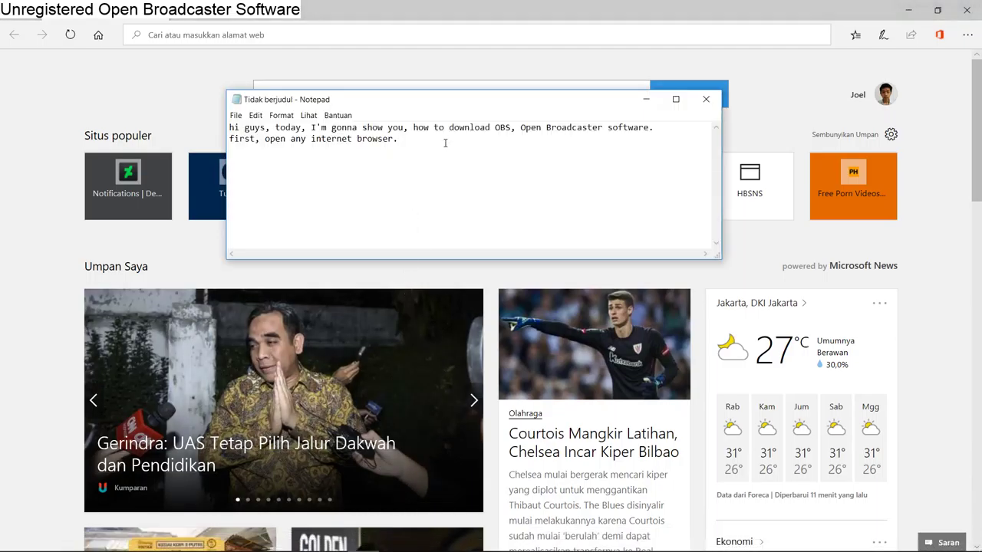
type("type obsproject,c")
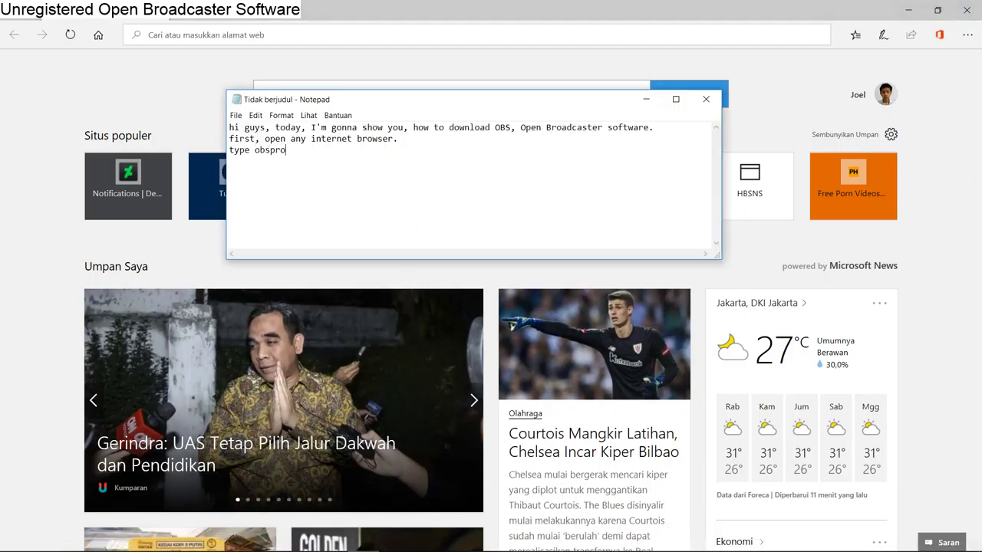
key("BackSpace")
key("BackSpace")
type(".com")
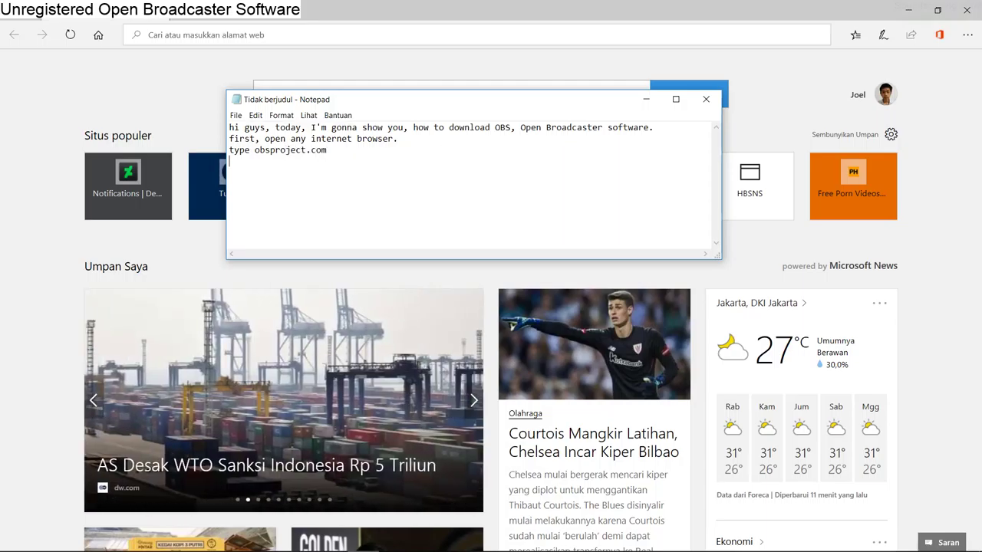
Switch to Microsoft Edge and go to obsproject.com
left_click(191, 35)
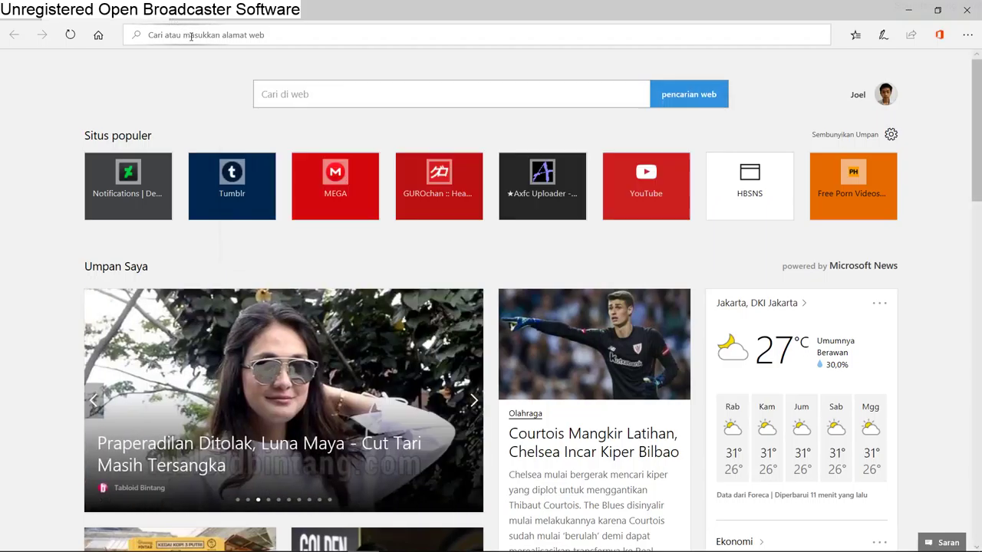
type("obspro")
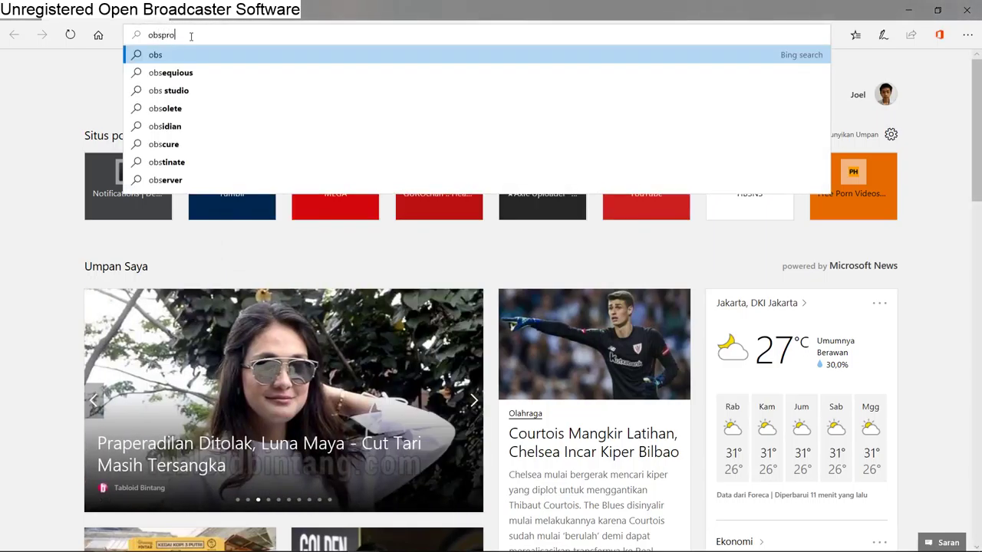
type("ject.com")
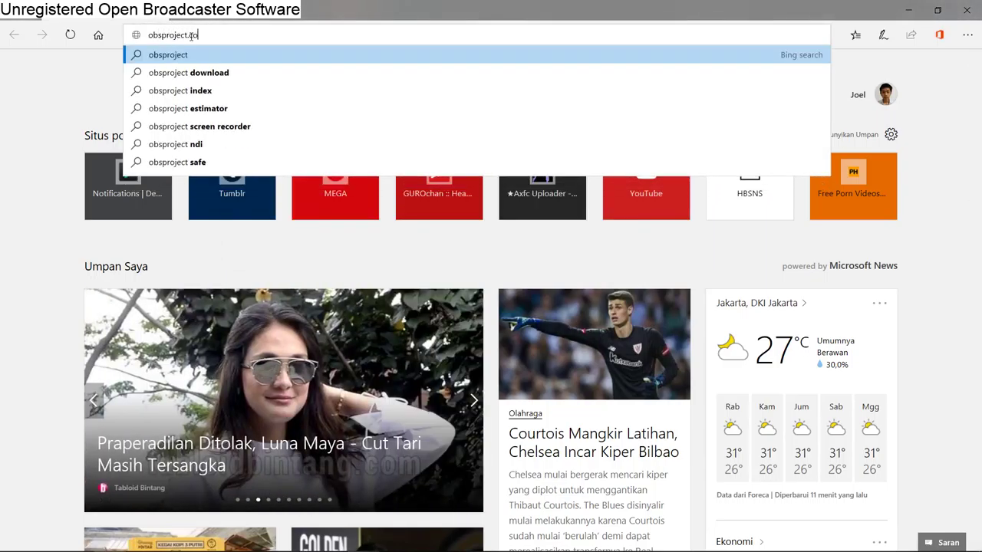
key("Return")
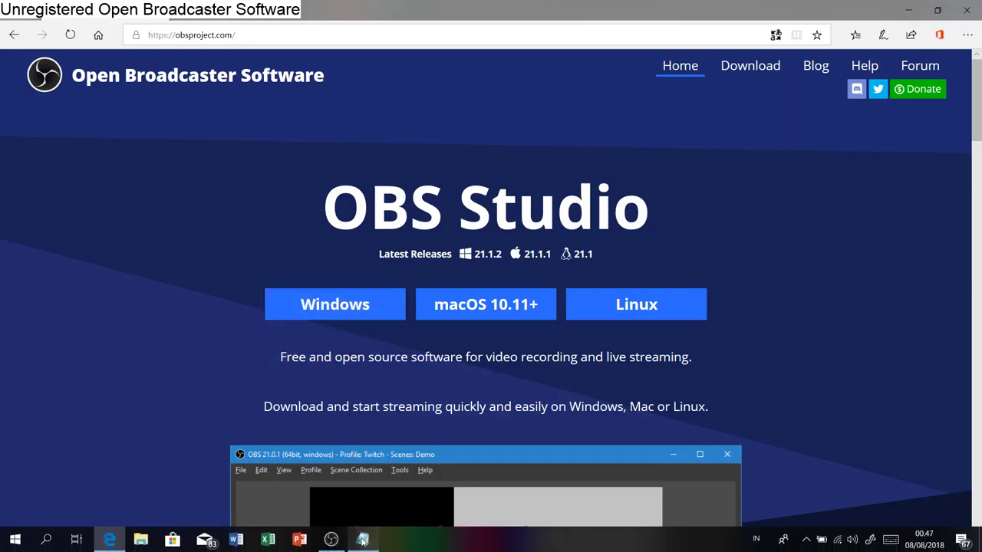
Switch to Notepad and add the line "click your platform. In this case I already have it."
left_click(362, 539)
key("Return")
type("click W")
key("BackSpace")
type("WIndow")
key("BackSpace")
key("BackSpace")
key("BackSpace")
key("BackSpace")
key("BackSpace")
key("BackSpace")
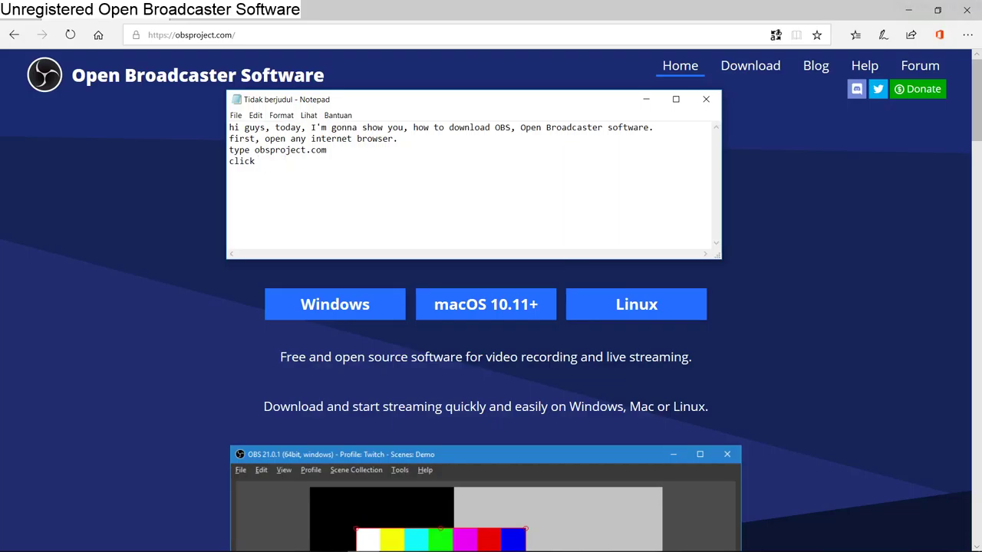
type("your platform. In this case")
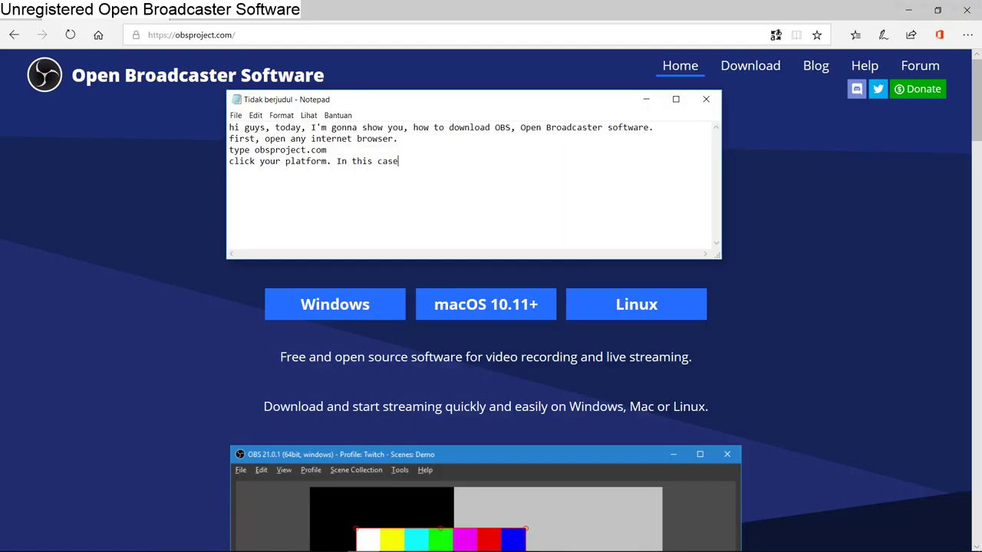
type(" I already have it.")
Add the line "also I have already installed it. now, let me show you how does it look's like."
key("Return")
type("also I have al")
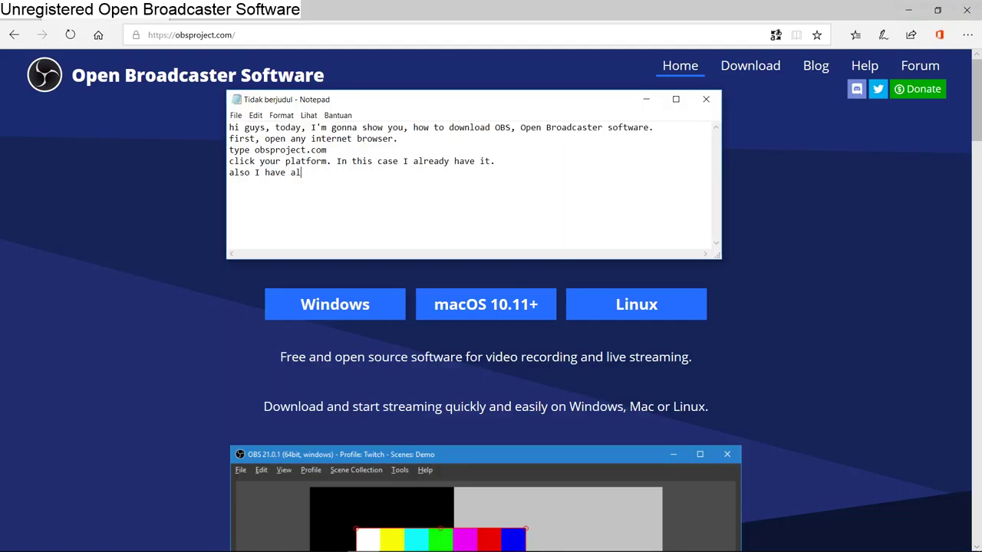
type("ready installed it. now, let me show ")
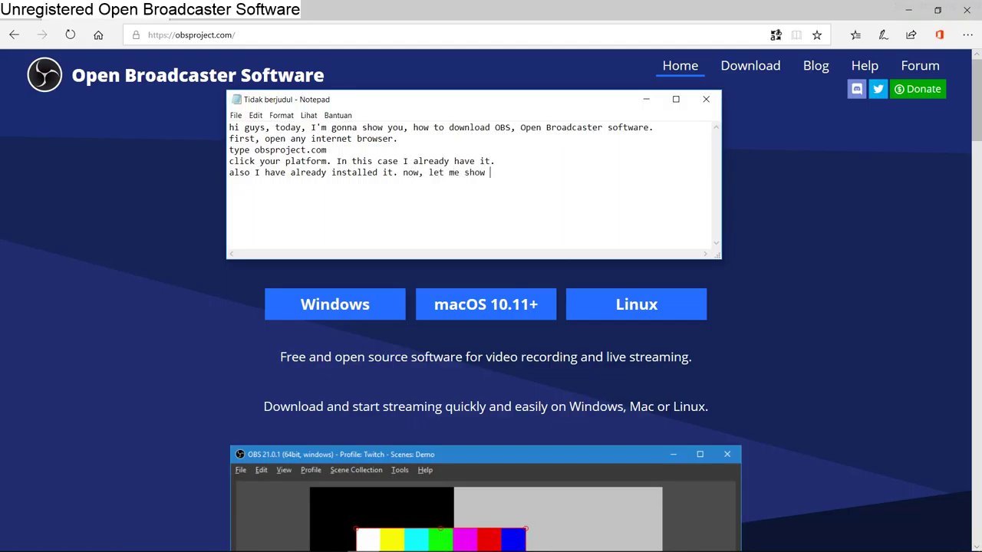
type("you how does it look's like")
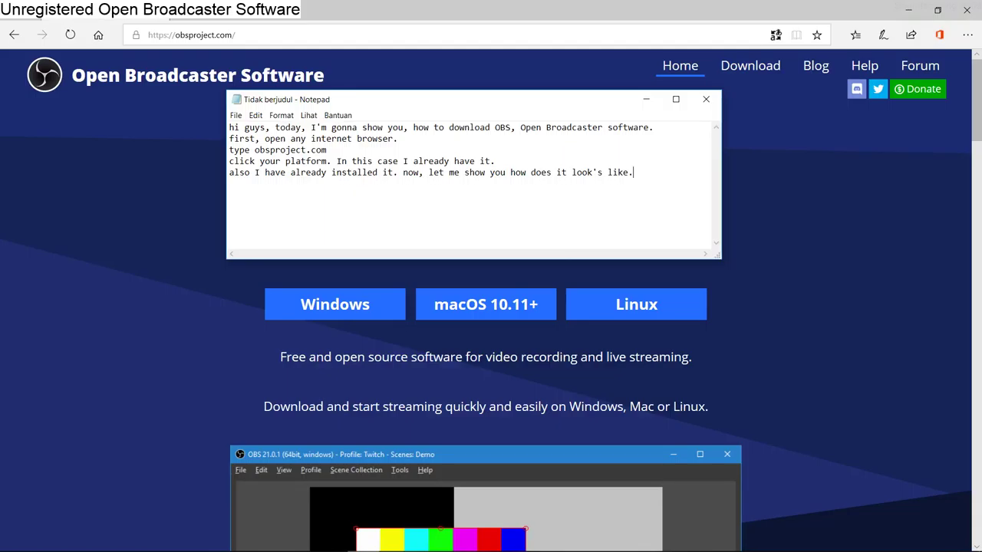
type(".")
Bring up OBS, return to Notepad and add "OBS is comprehensive! but if you understand, it works well like professional!!!! yeahhhh"
left_click(331, 540)
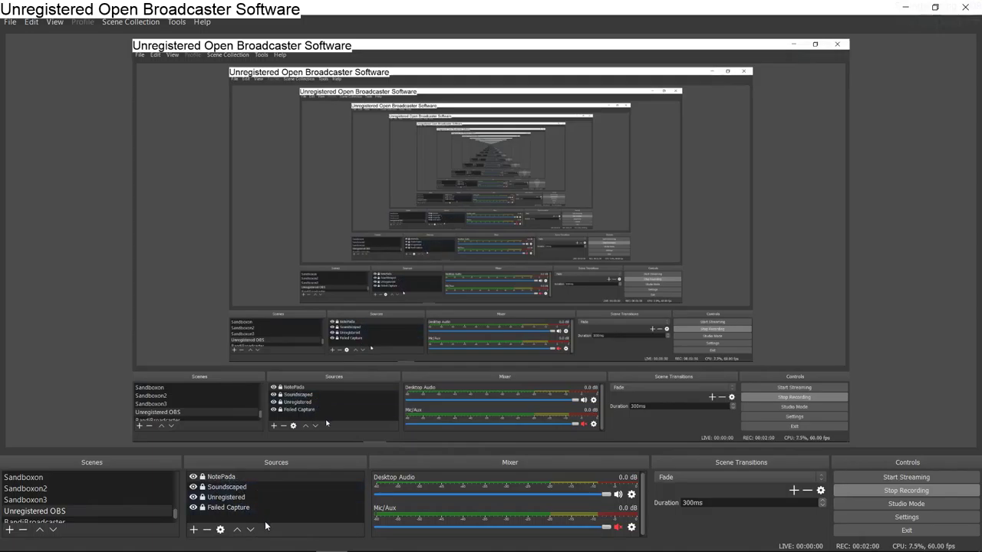
mouse_move(338, 546)
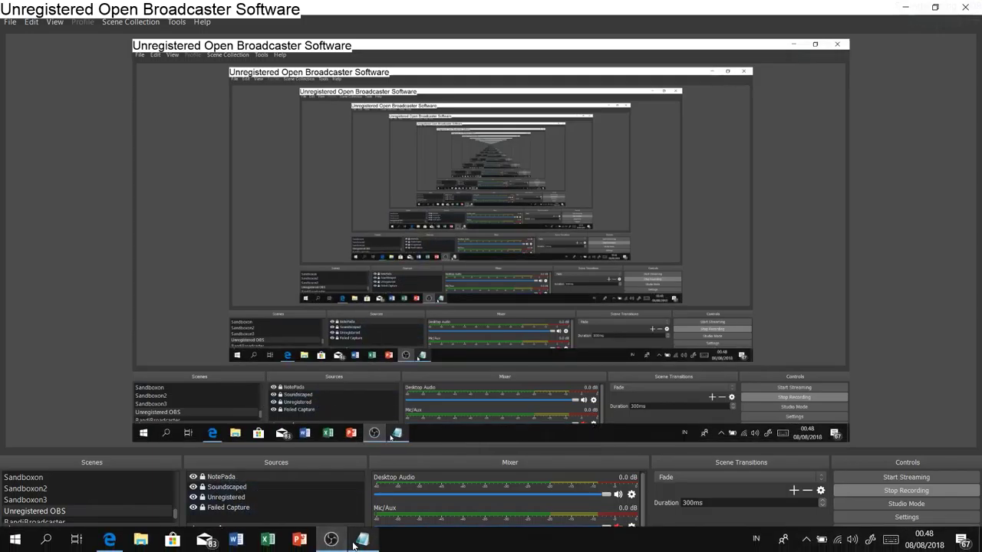
left_click(363, 540)
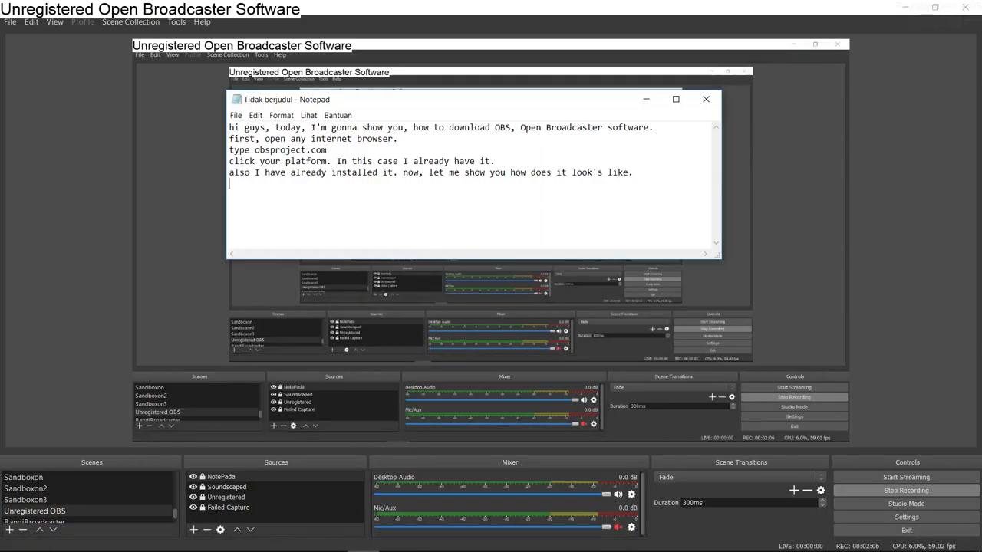
type("OBS is comprehensive")
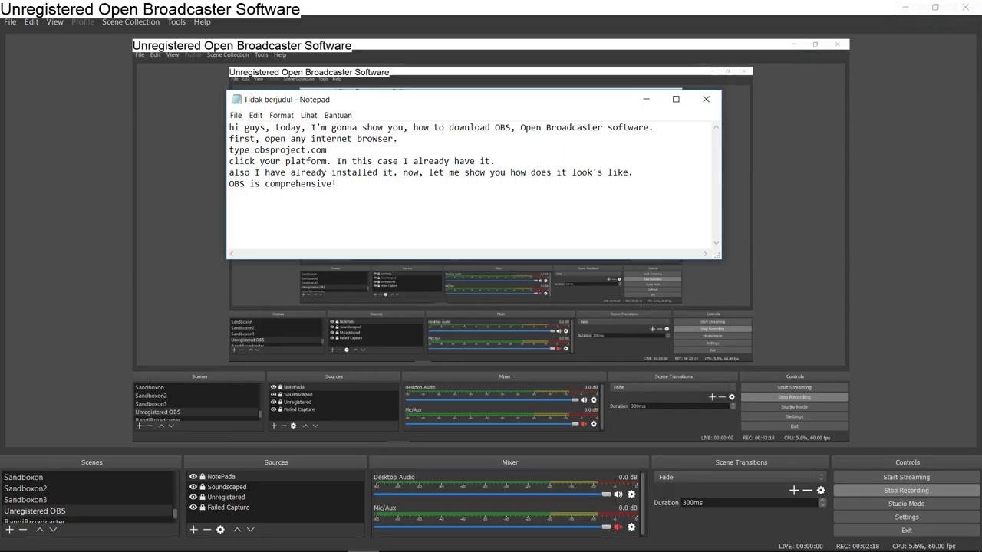
type("! but if you understand, it works well lik")
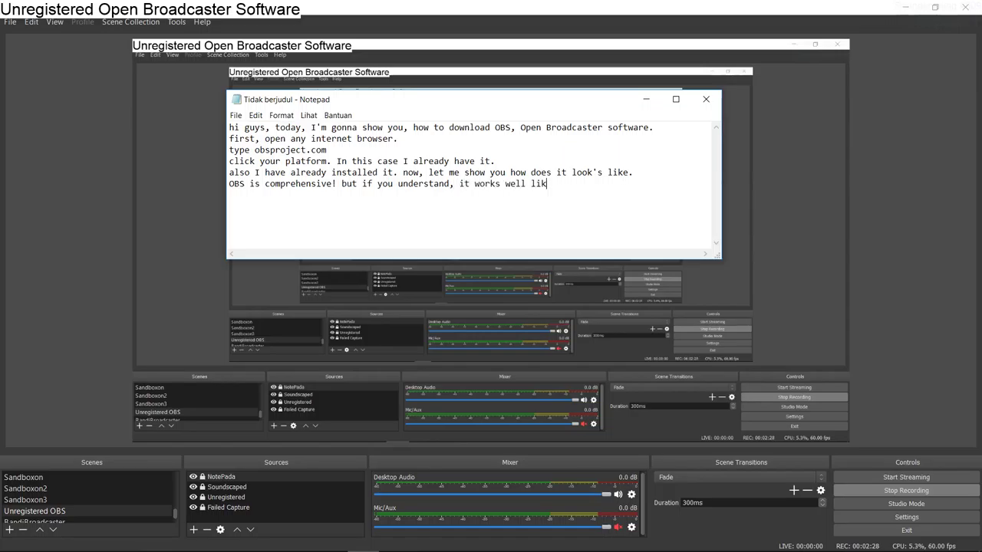
type("e professional!!!! yeahhhh")
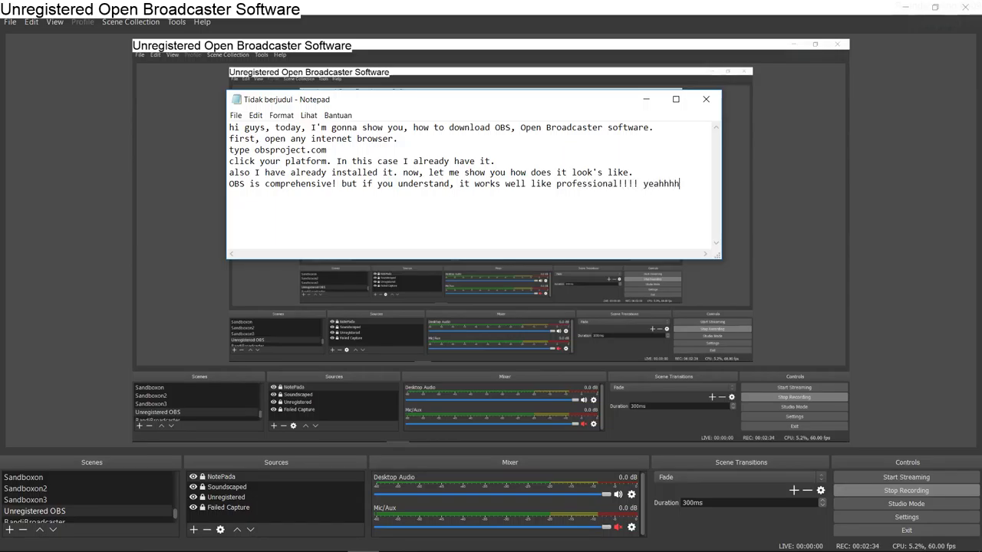
End the line with "!!!" and, below a blank line, write "Most importantly you have to make sure you have the capture, on the source"
type("!!!Most")
type(" important")
type("ly yo")
type("u hac")
type("e to ma")
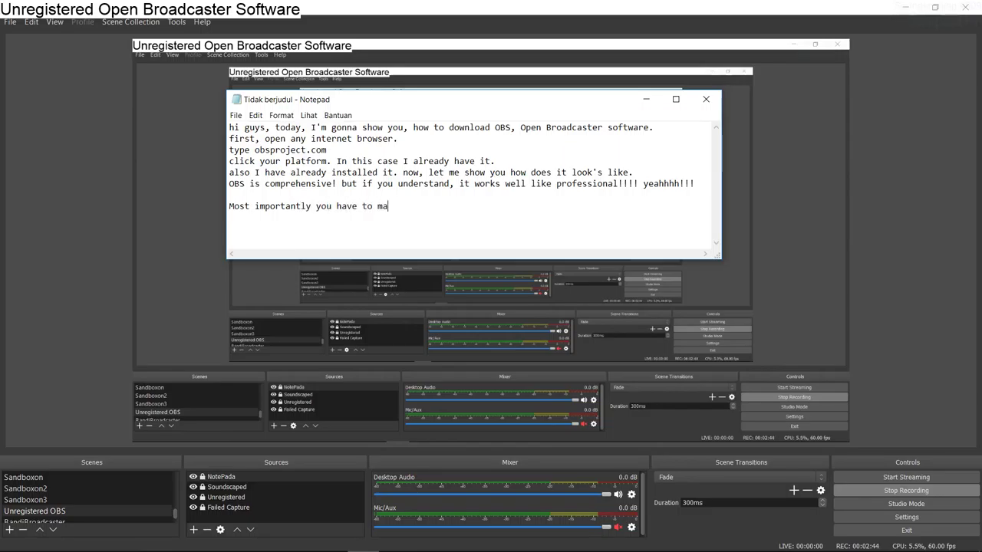
type("ke sure you have ")
type("the captu")
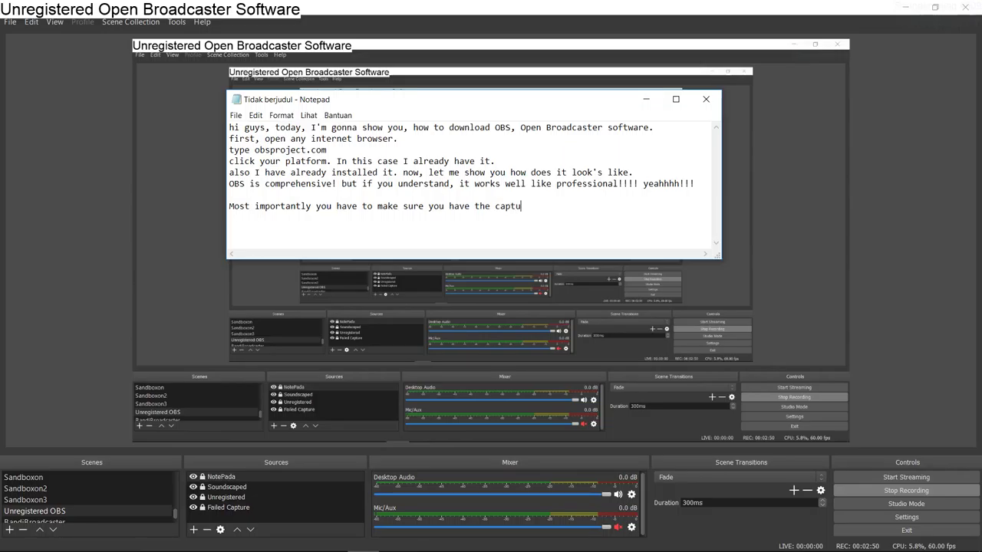
type("re, on the source")
Add the line "Make sure it is display capture." to the note
key("Return")
type("Mak")
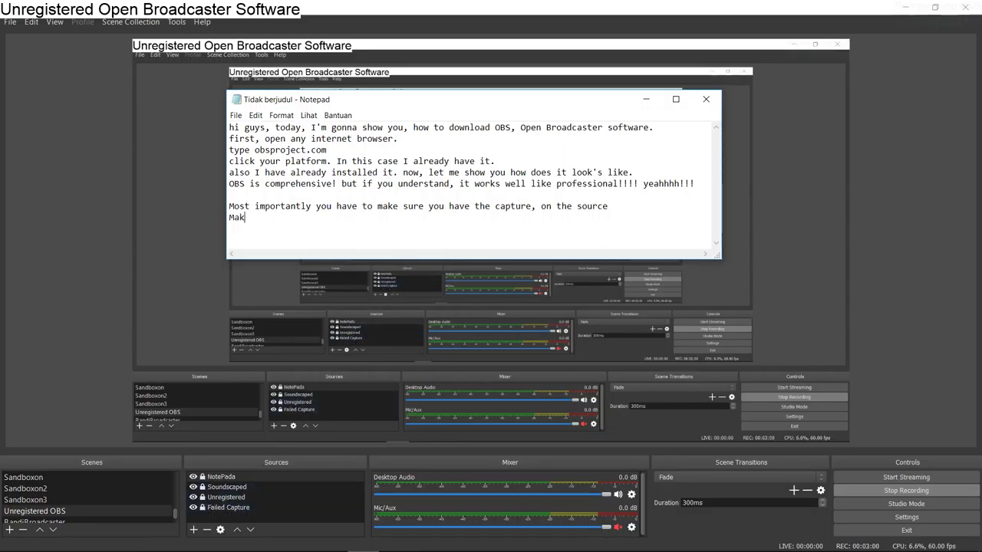
type("e sure it is display capture.")
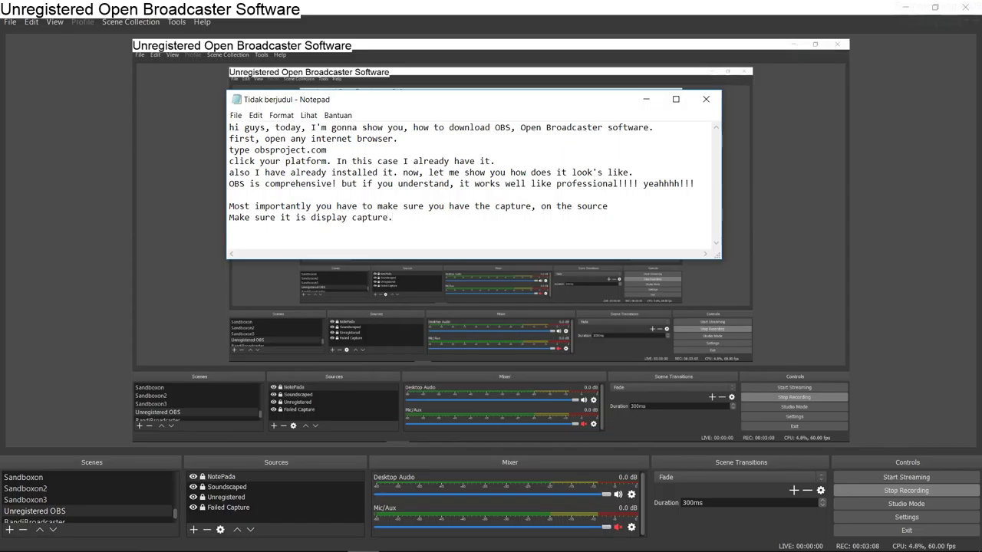
Examine the display setting in the properties of the Failed Capture source in OBS and leave without changing it
double_click(239, 509)
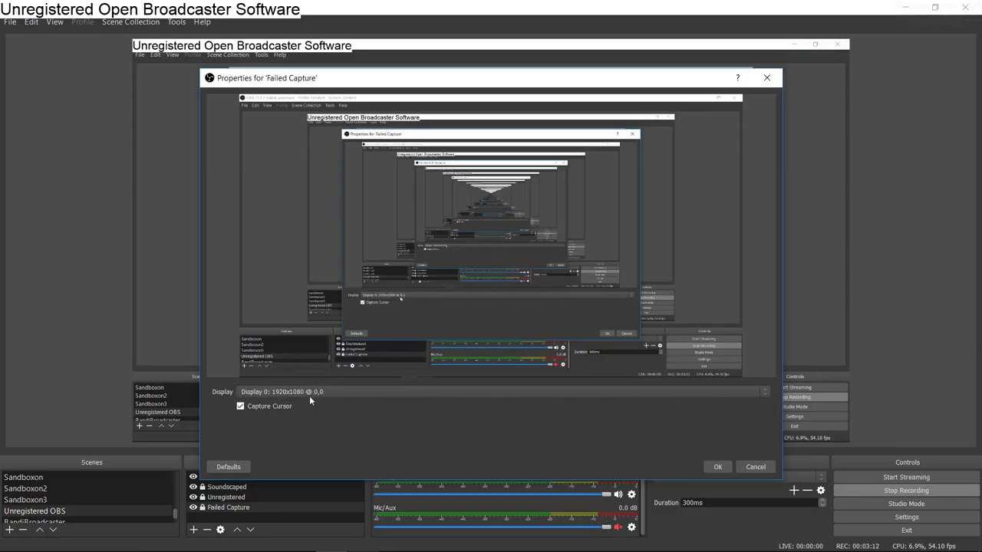
left_click(756, 466)
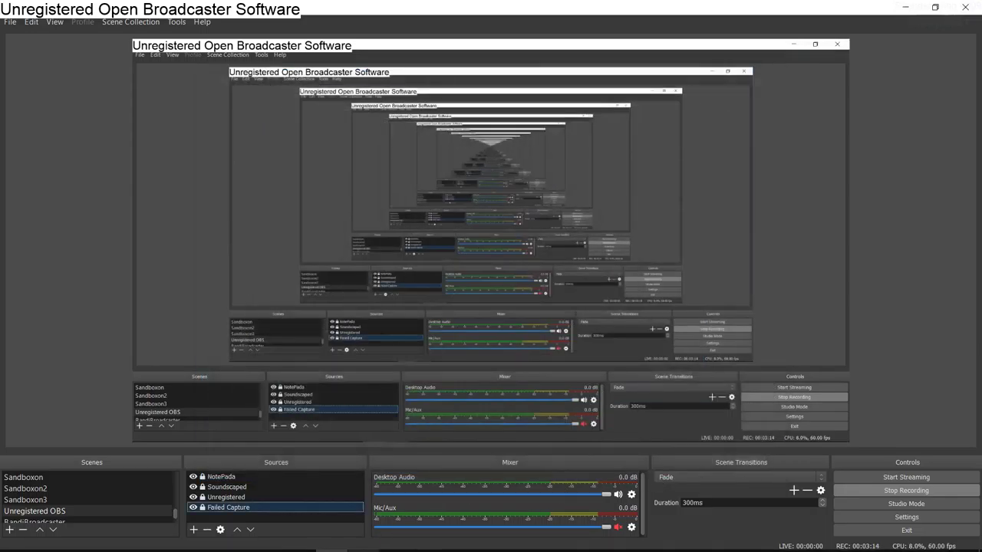
Return to Notepad and extend the display capture line with "there, choose correct display for which to capture."
left_click(351, 541)
left_click(332, 539)
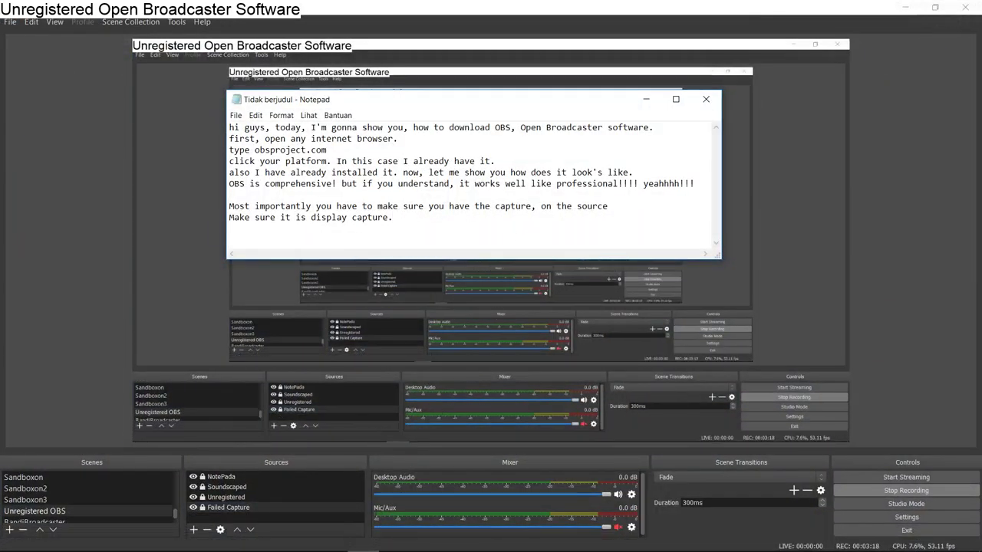
type("there, choose correct display")
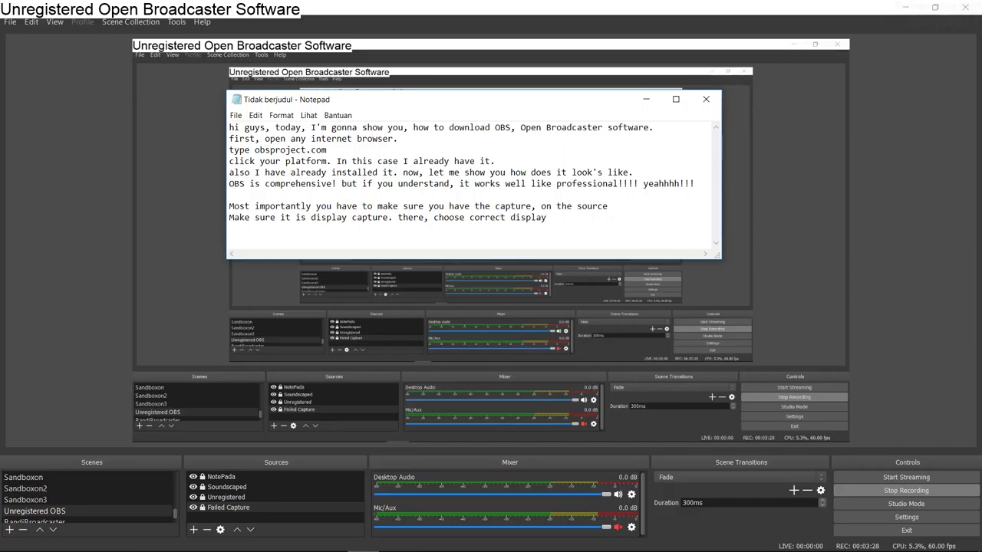
type("which to capture.d")
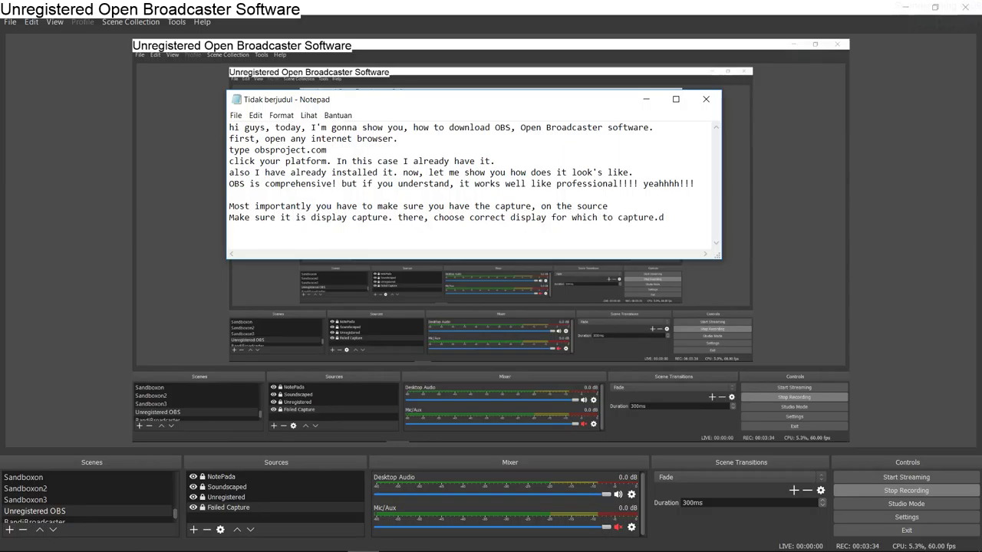
Below a large gap of blank lines, write "for laptop, you have to make sure that you have run this OBS with integrated graphics."
key("Return")
key("Return")
key("Return")
key("Return")
key("Return")
key("Return")
key("Return")
key("Return")
key("Return")
key("Return")
key("Return")
key("Return")
key("Return")
key("Return")
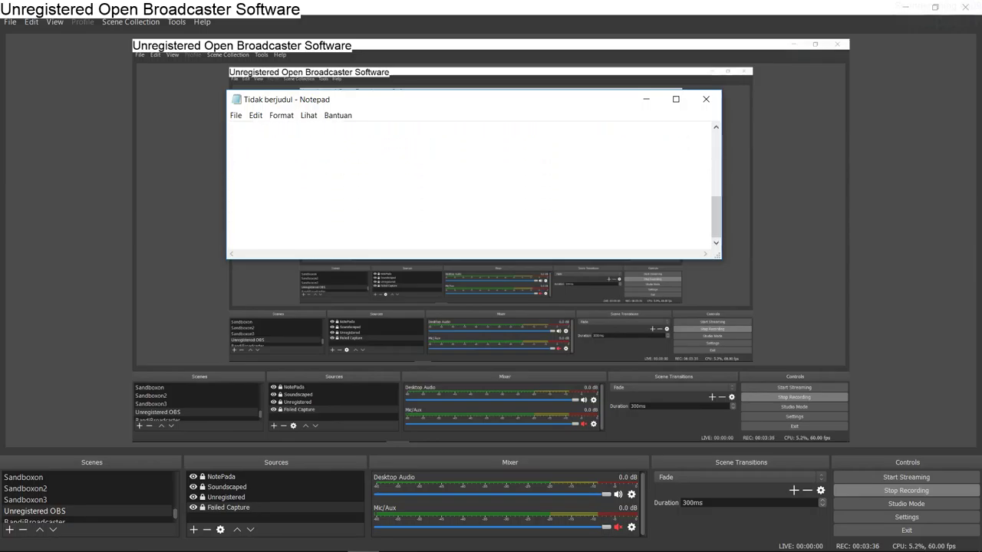
type("for laptop, you have to make ")
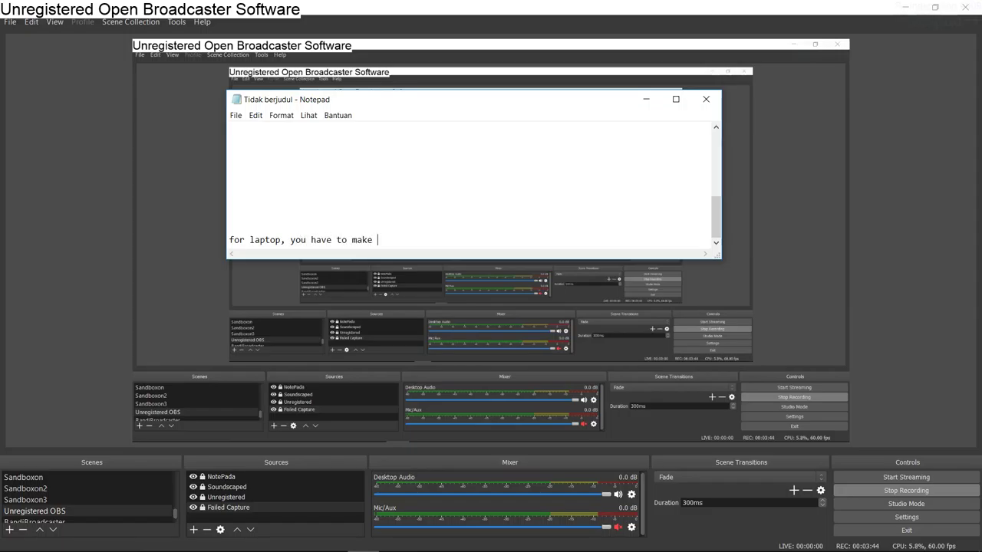
type("sure that you have ru")
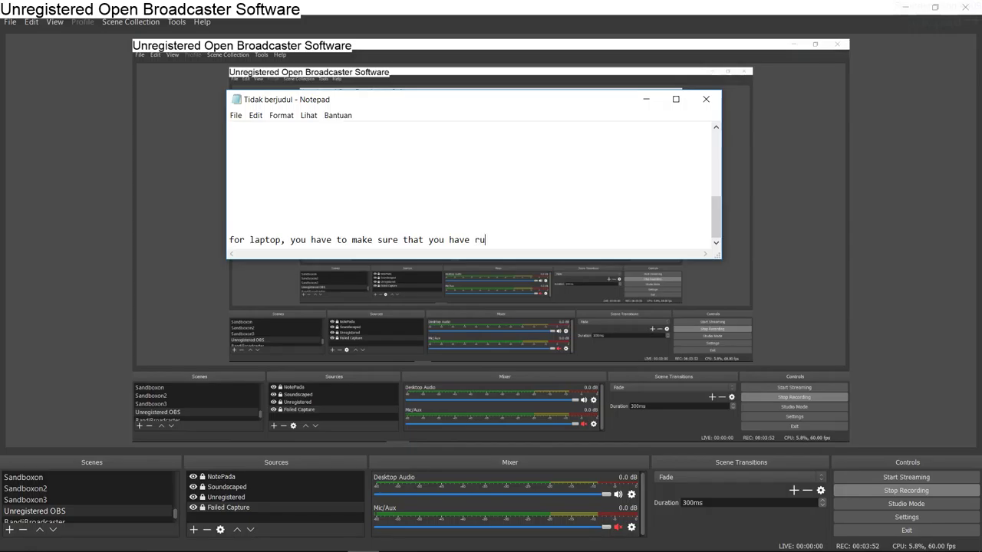
type("n this OBS with integ")
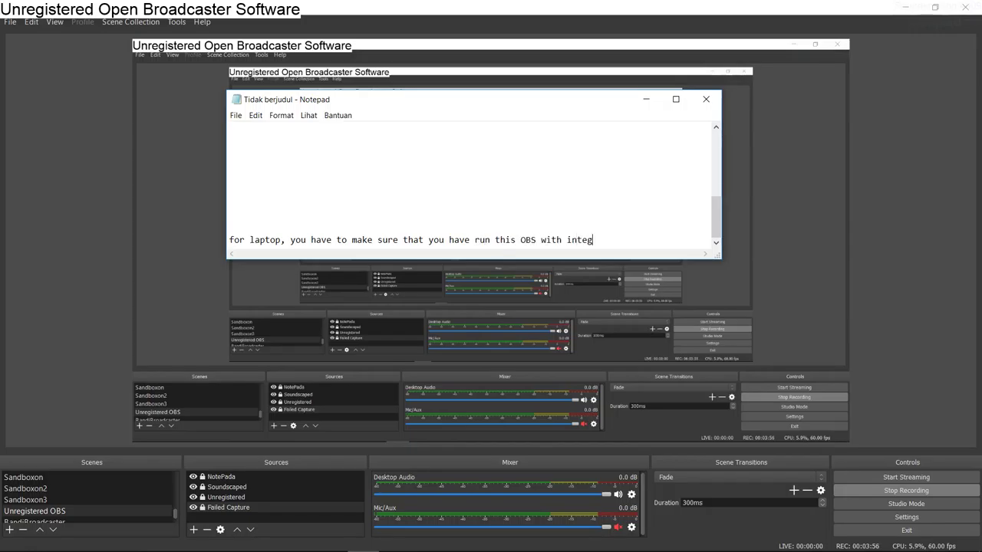
type("rated graphics.")
key("Return")
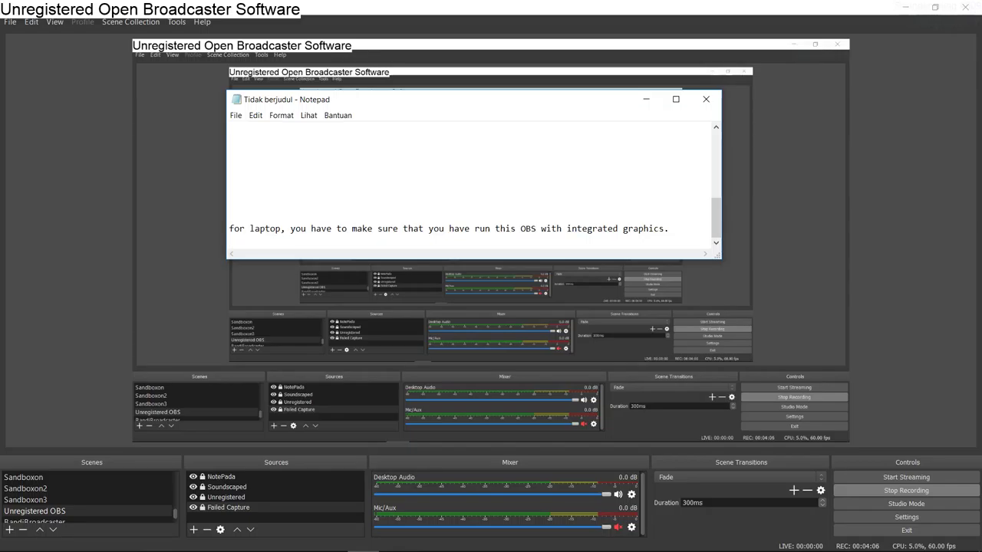
Add the line "that is because the laptop, like this one has 2 GPUs, one is weak and one is render only and strong."
type("that is because the laptop, like this ")
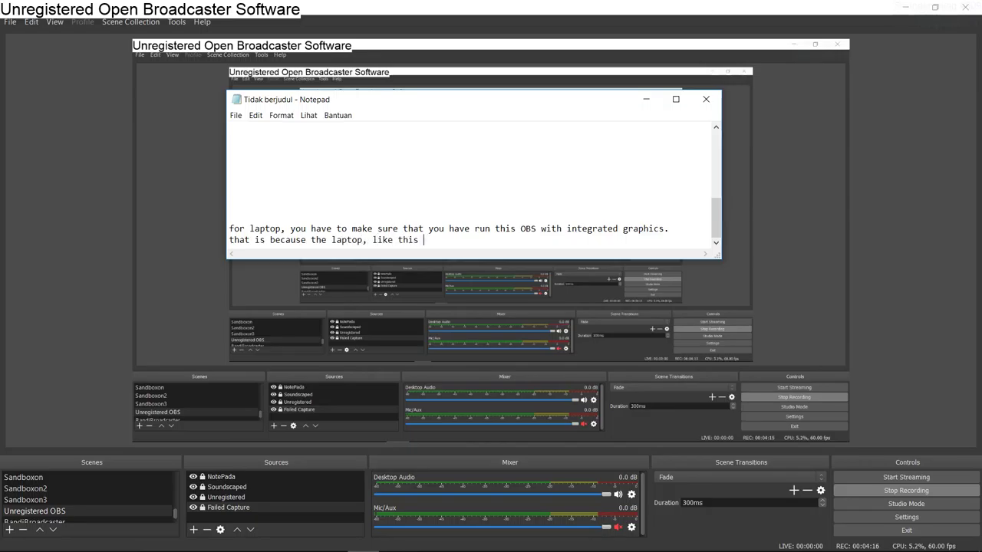
type("one has 2 GPUs, one i")
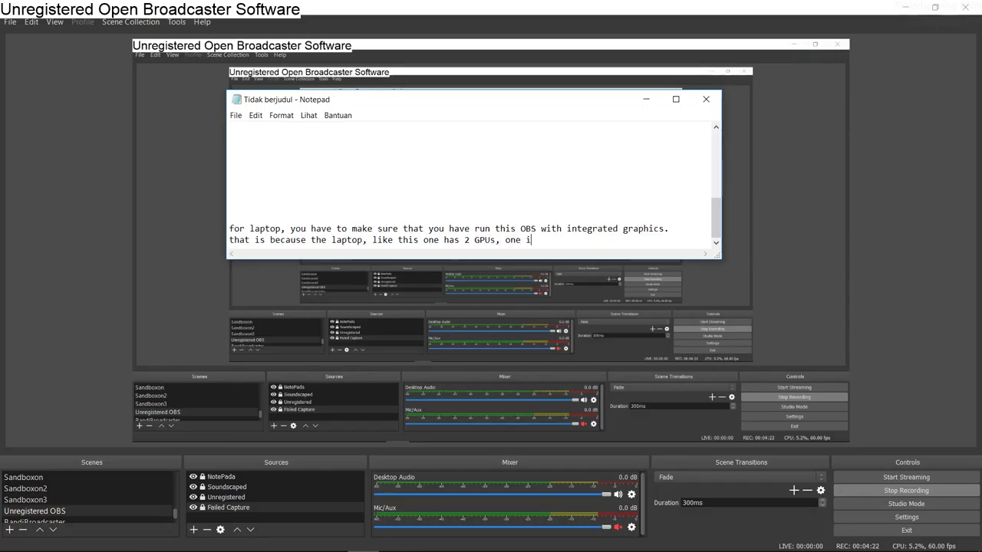
type("s weak and one is render only ")
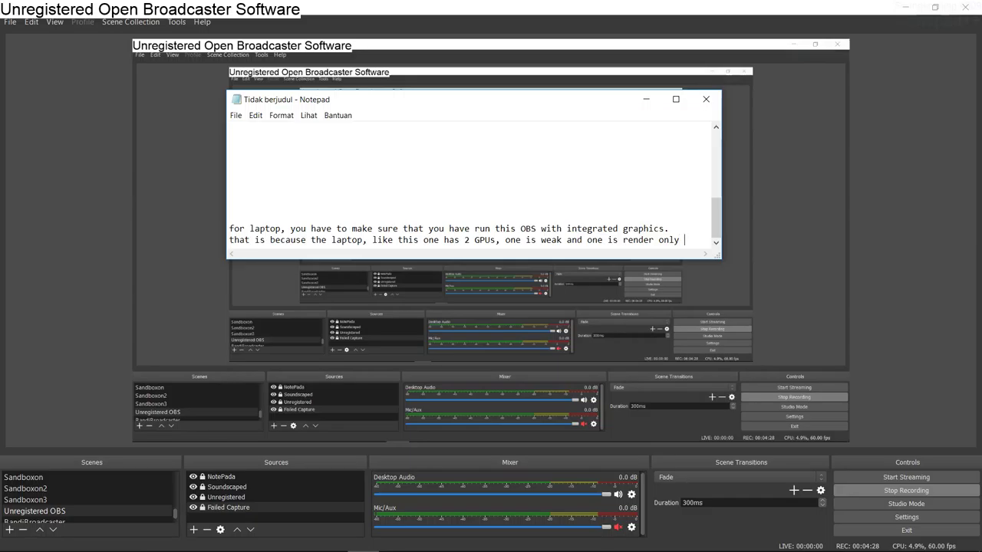
type("and st")
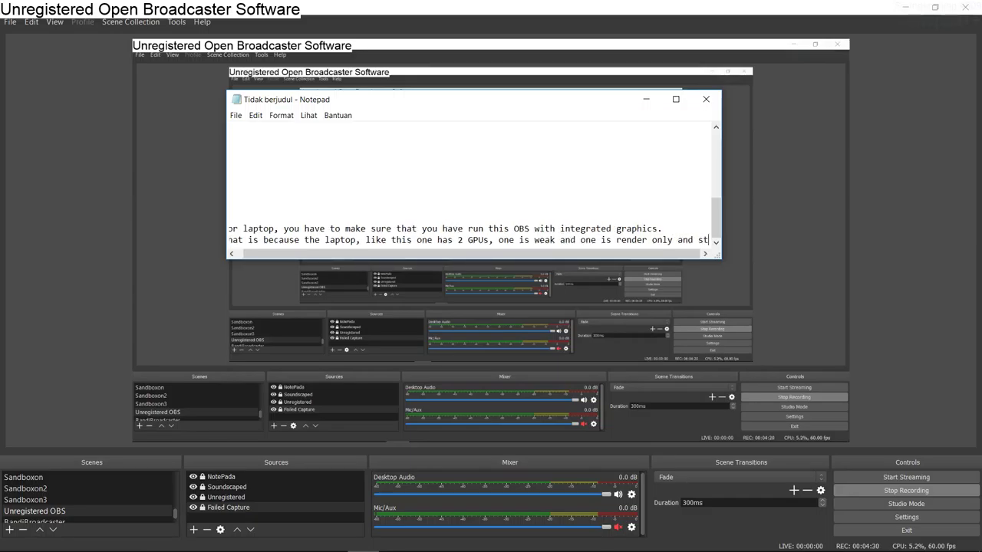
type("rong.")
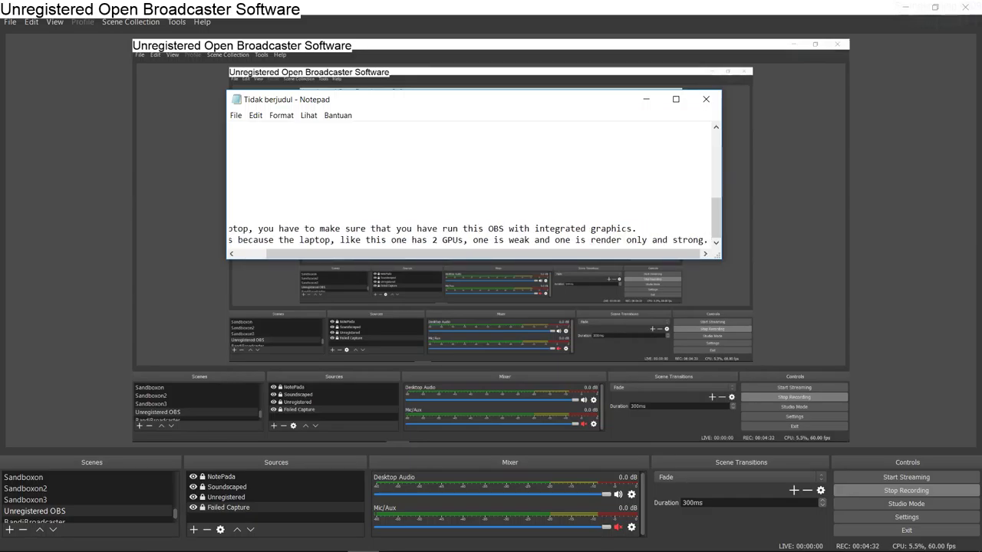
Add a line reading "to save battery" in quotation marks, followed by ". pathetic!"
key("Return")
type("\"to save battery")
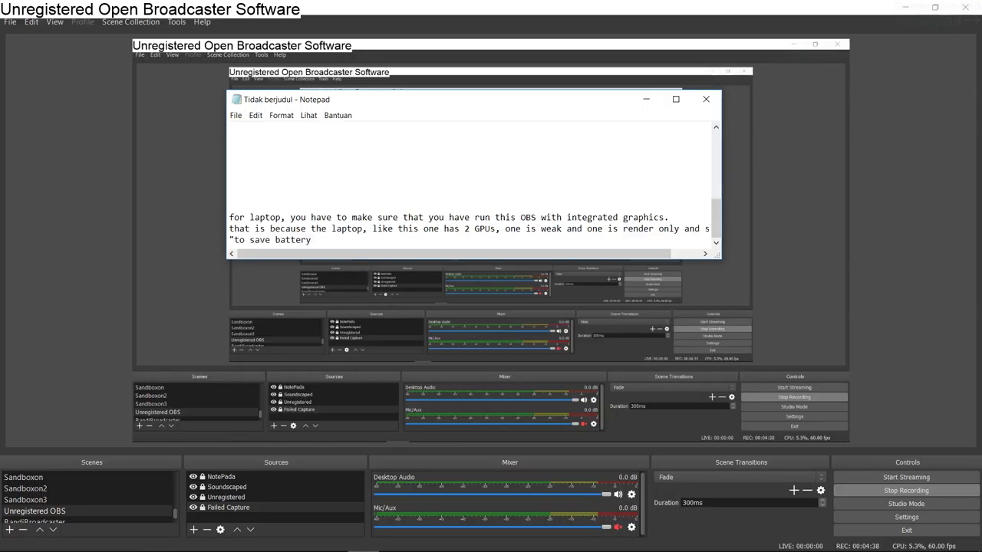
type("\"")
type(". patht")
type("tic!")
Below a blank line, write "here is how: to Nvidia setting!", briefly showing where the NVIDIA settings are found
key("Return")
type("h")
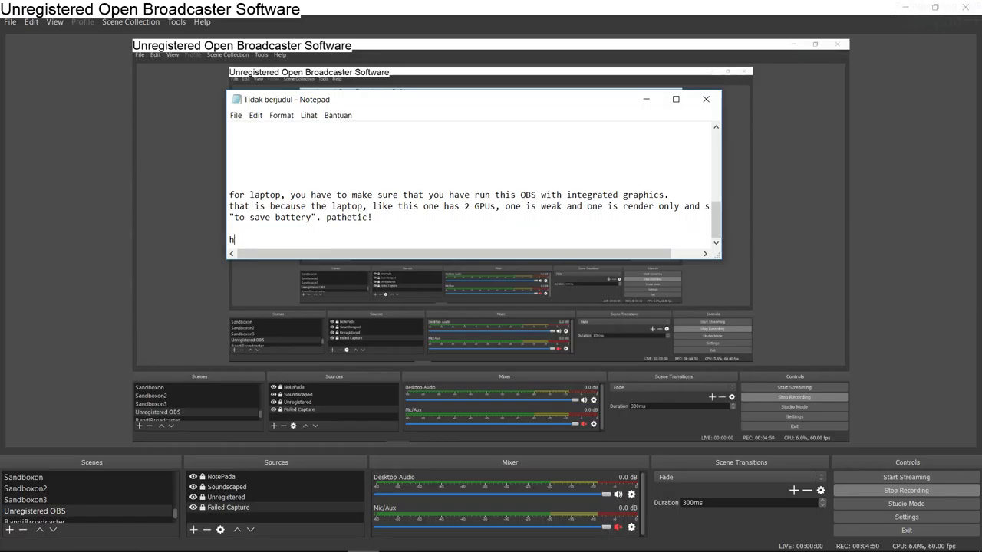
type("ere is how:")
left_click(806, 539)
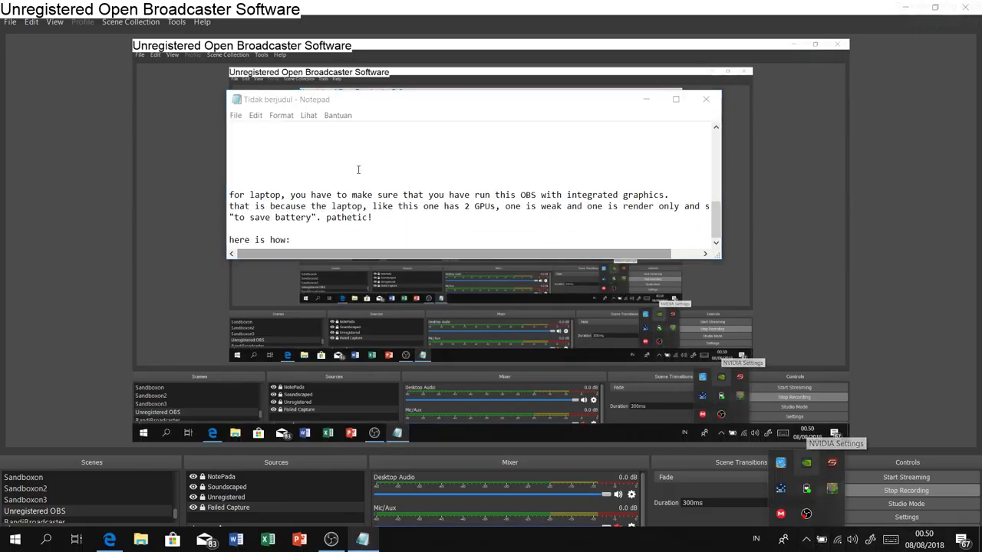
left_click(395, 237)
type("to ")
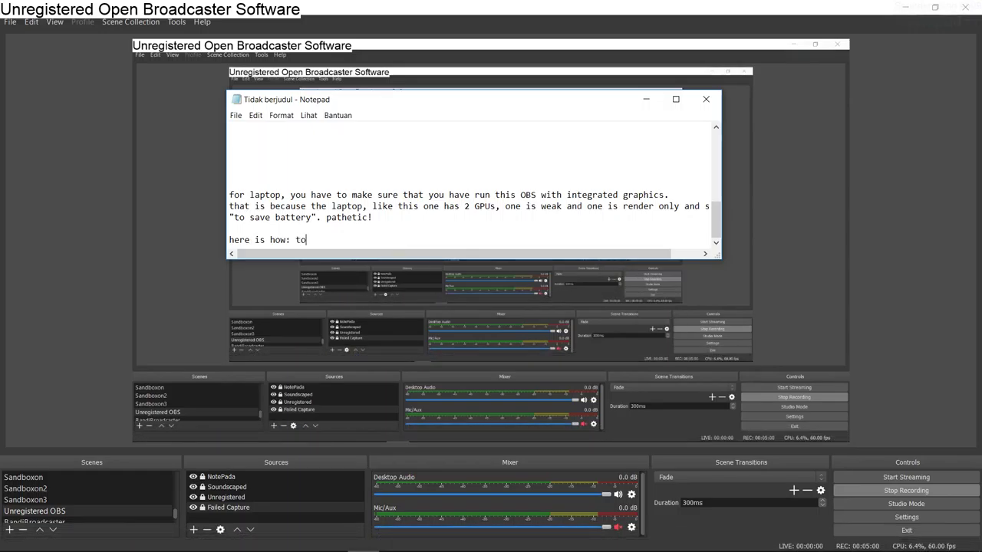
type("Nvidia setting")
Open the NVIDIA control panel from the system's hidden background programs
left_click(806, 539)
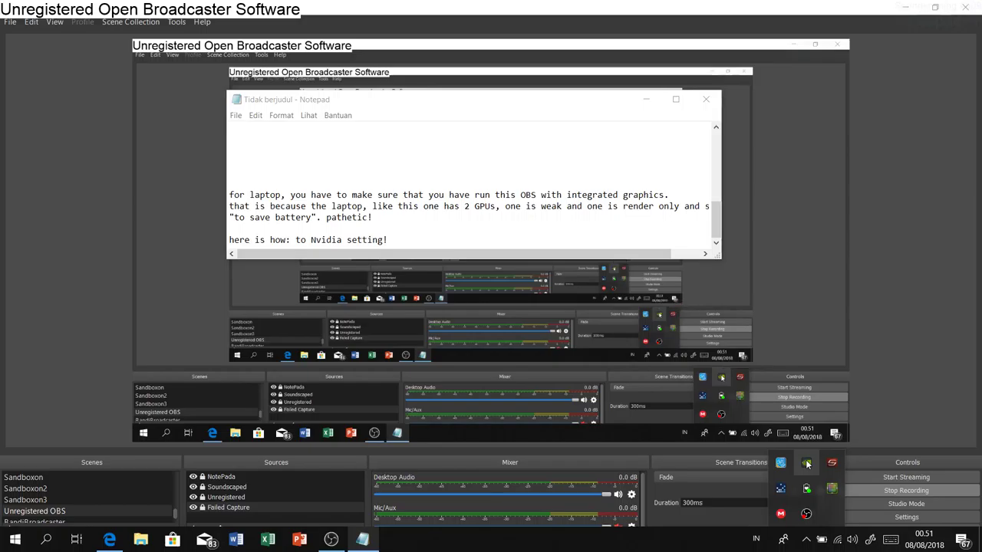
right_click(806, 464)
left_click(833, 470)
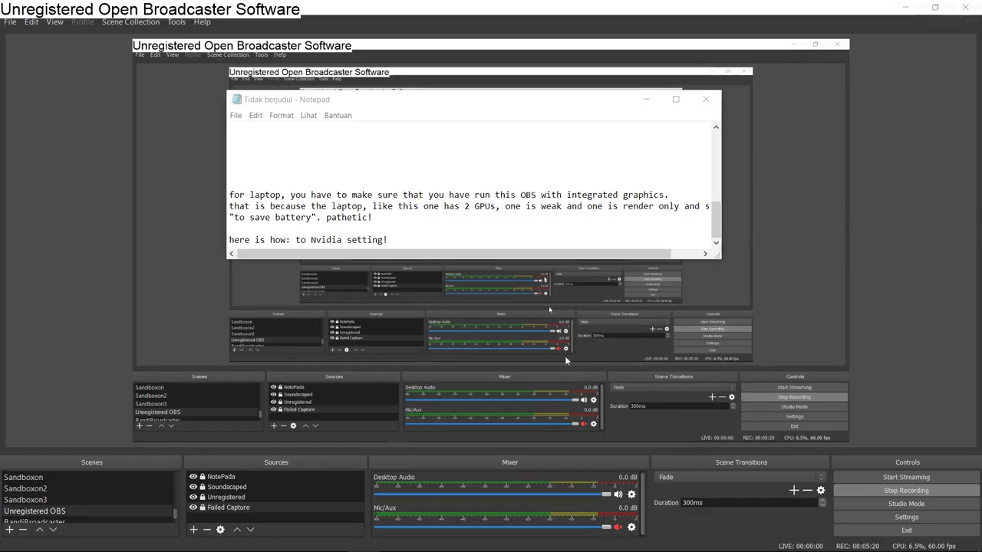
Return to Notepad and extend the Nvidia setting line with "loading, takes long time!"
left_click(510, 243)
type("loading, takes long time")
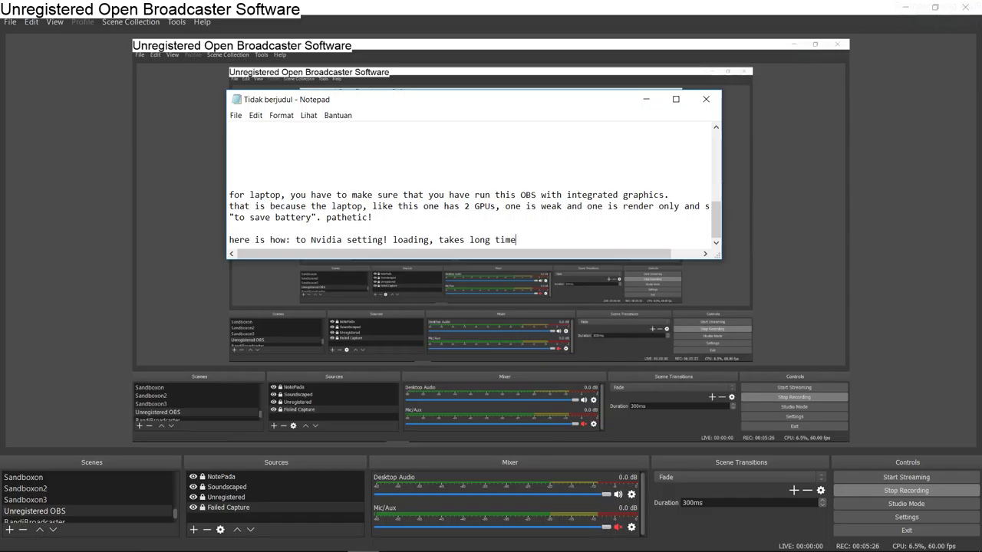
type("~!")
key("Return")
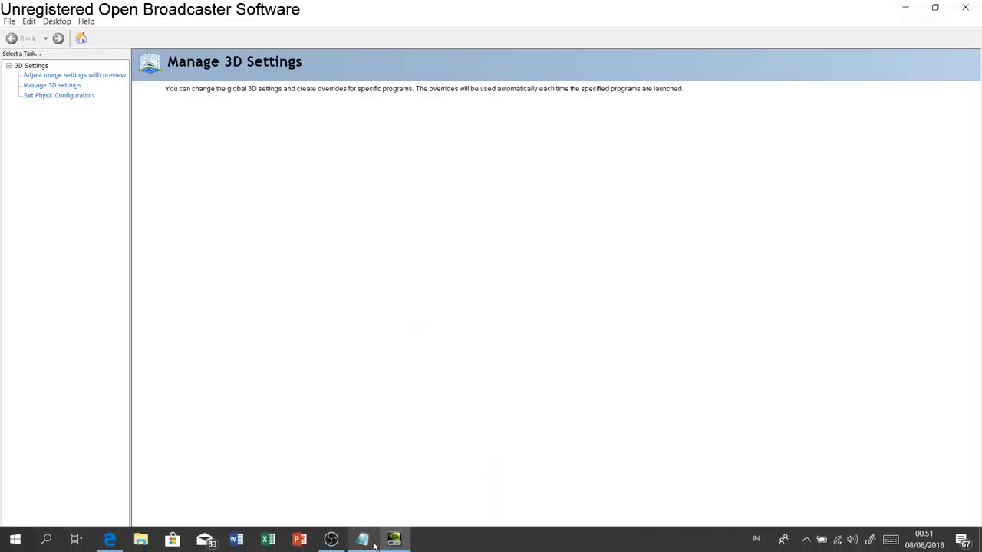
Return to the note and add the lines "there you are!" and "now you go to Manage 3D setting."
left_click(363, 540)
key("Return")
type("there you are!")
key("Return")
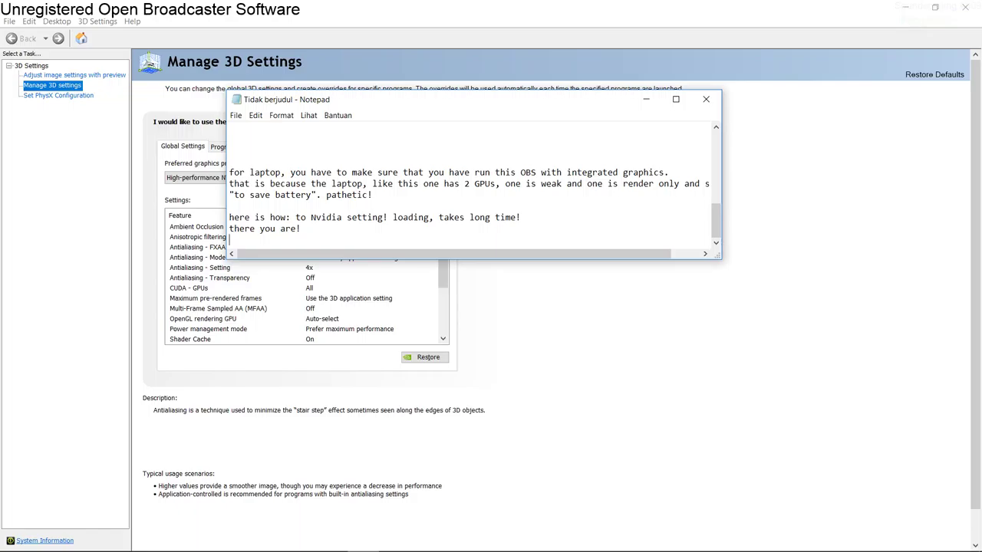
type("now you go to Manage 3D setting.")
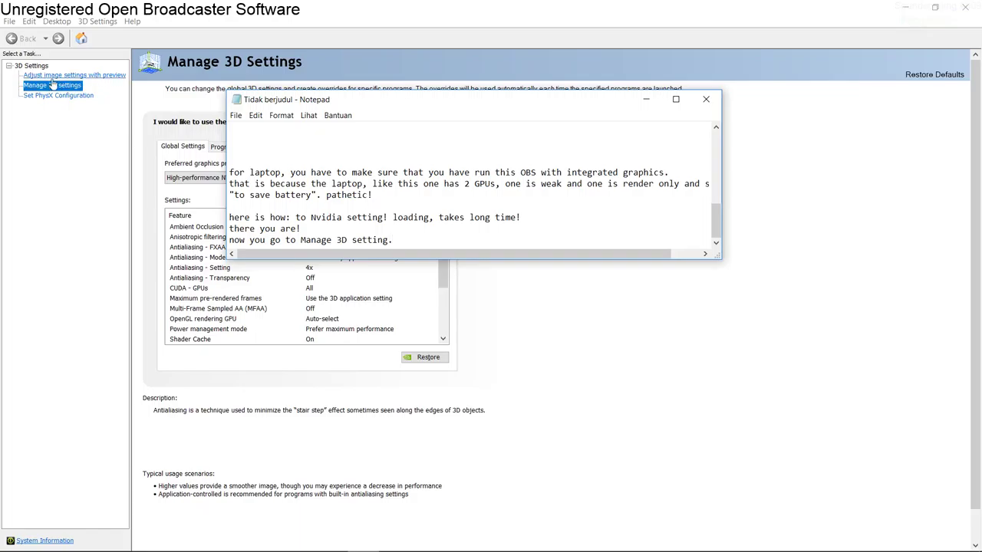
Move the Notepad window clear of the 3D settings and extend the last line with "and click Program Settings."
left_click_drag(392, 99, 622, 140)
type(". and cl")
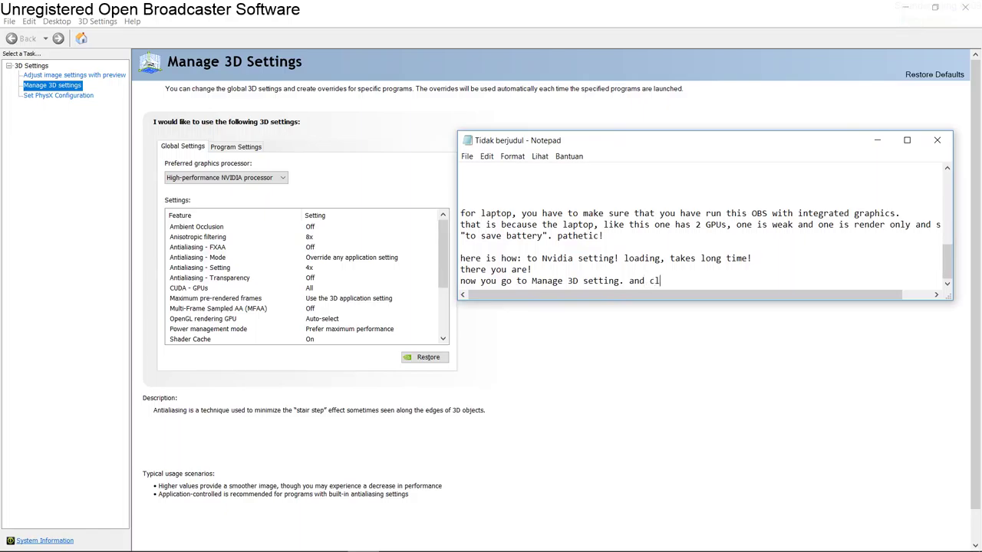
type("ick Program Settings.")
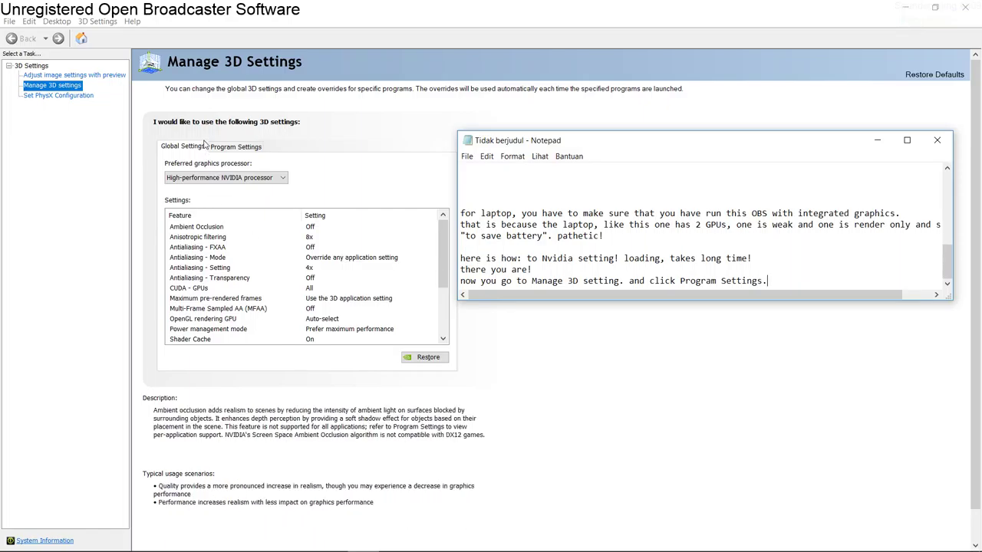
Show the program-specific 3D settings in the NVIDIA control panel and add the line "select that OBS." to the note
left_click(236, 146)
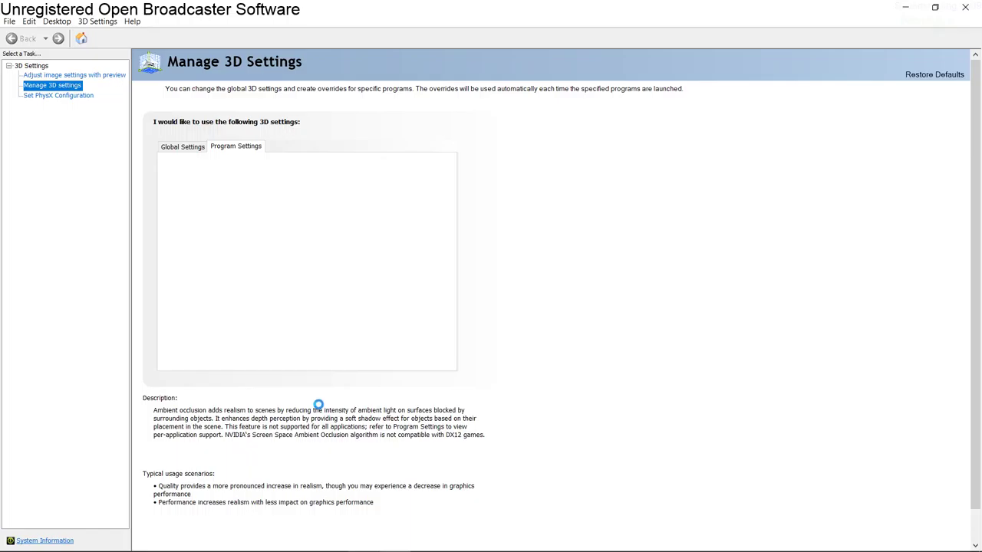
mouse_move(362, 540)
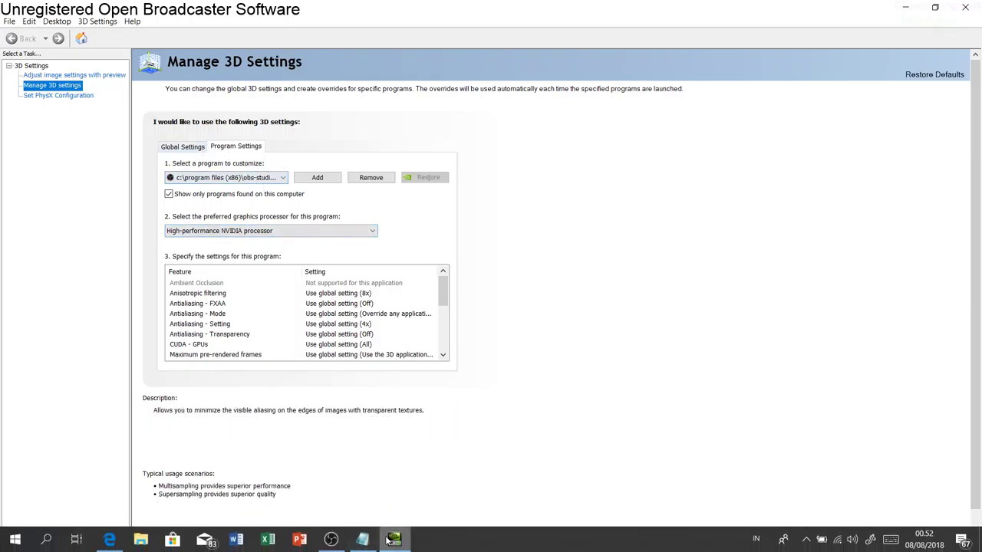
left_click(362, 546)
key("Return")
type("select that OBS.")
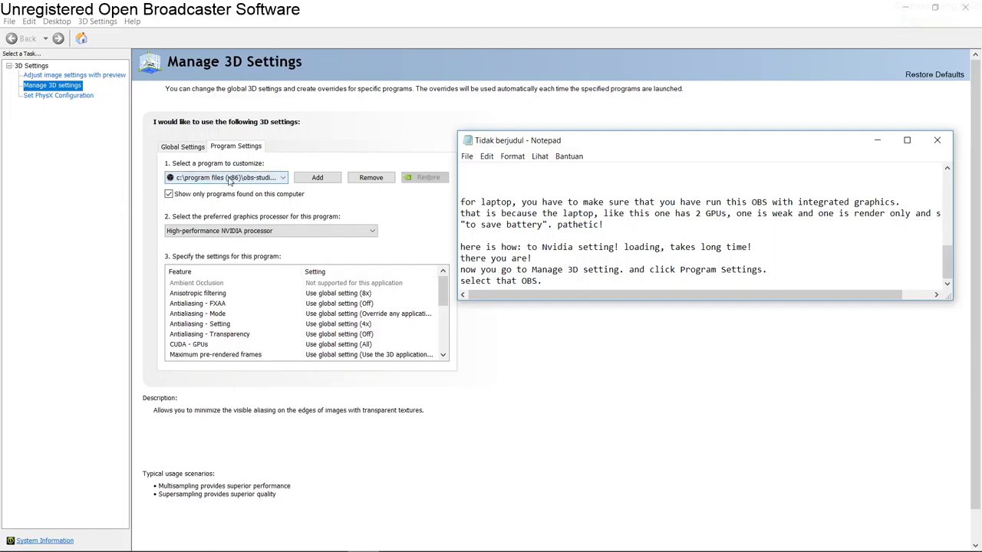
Choose Open Broadcaster Software (obs64.exe) as the program to customize in the NVIDIA 3D settings
left_click(281, 178)
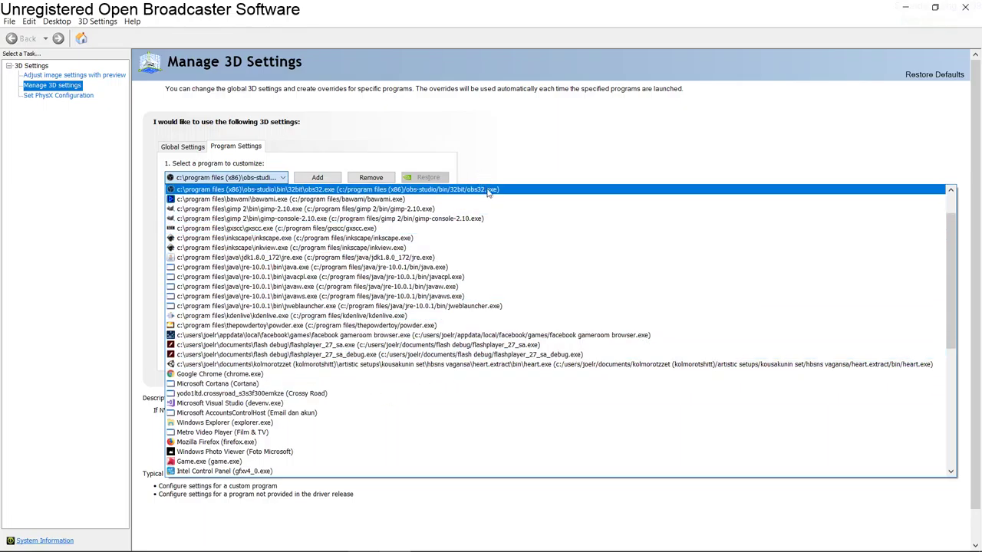
scroll(487, 199, "up", 2)
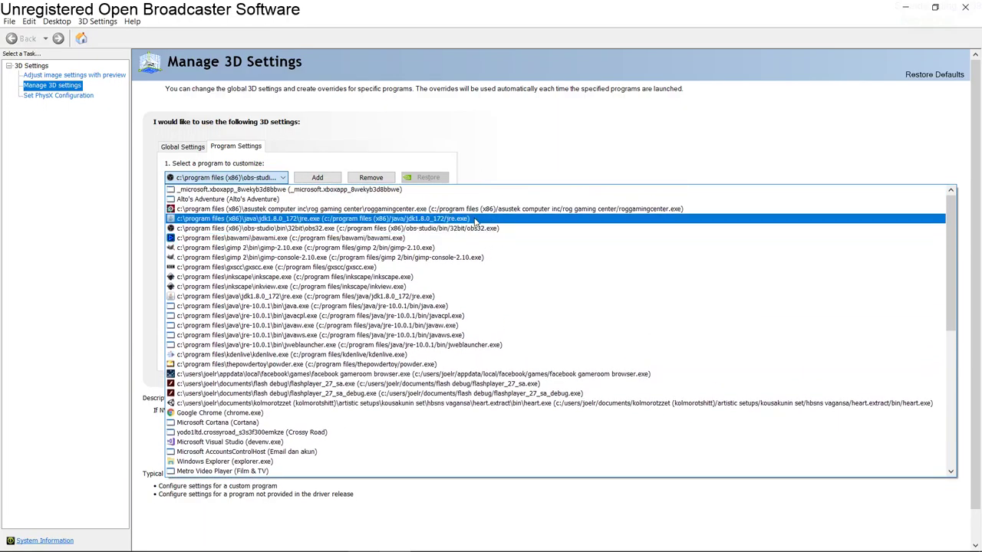
scroll(315, 428, "down", 7)
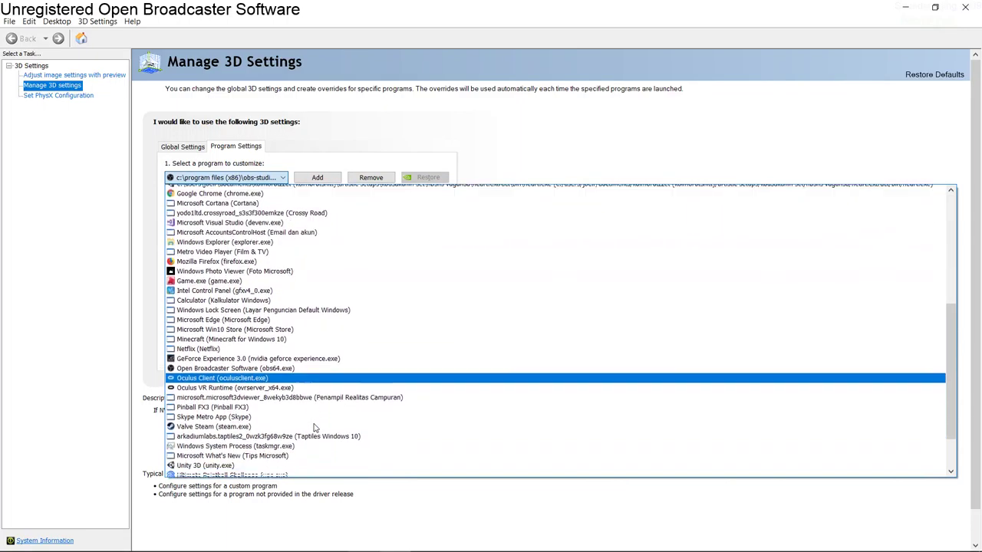
scroll(314, 428, "down", 2)
scroll(306, 415, "up", 1)
left_click(264, 327)
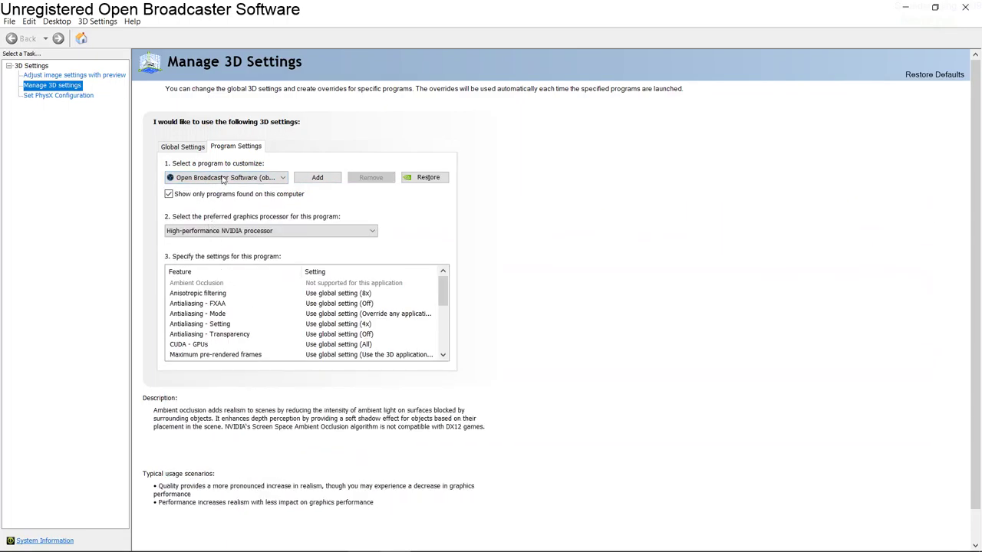
Return to Notepad and extend the "select that OBS." line with "both of them."
mouse_move(353, 547)
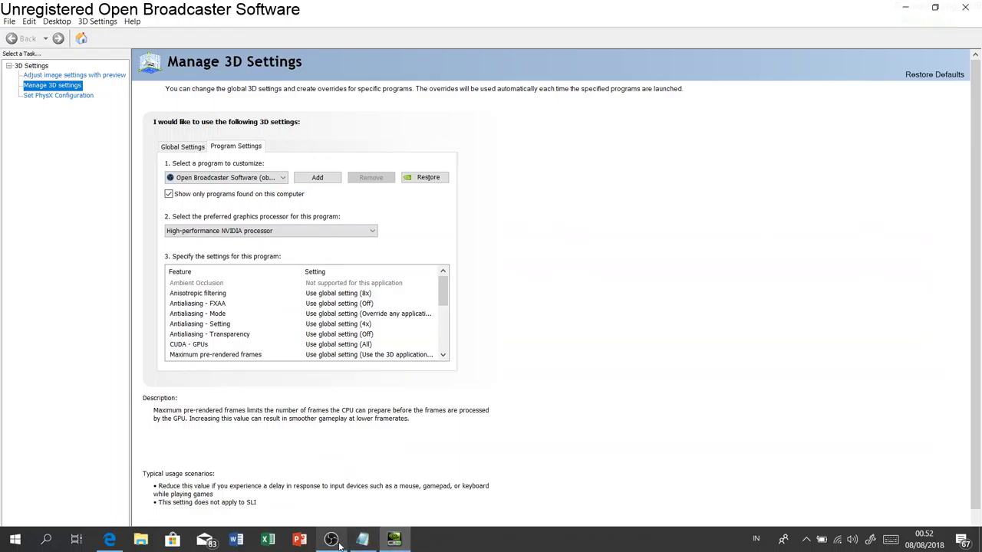
left_click(362, 539)
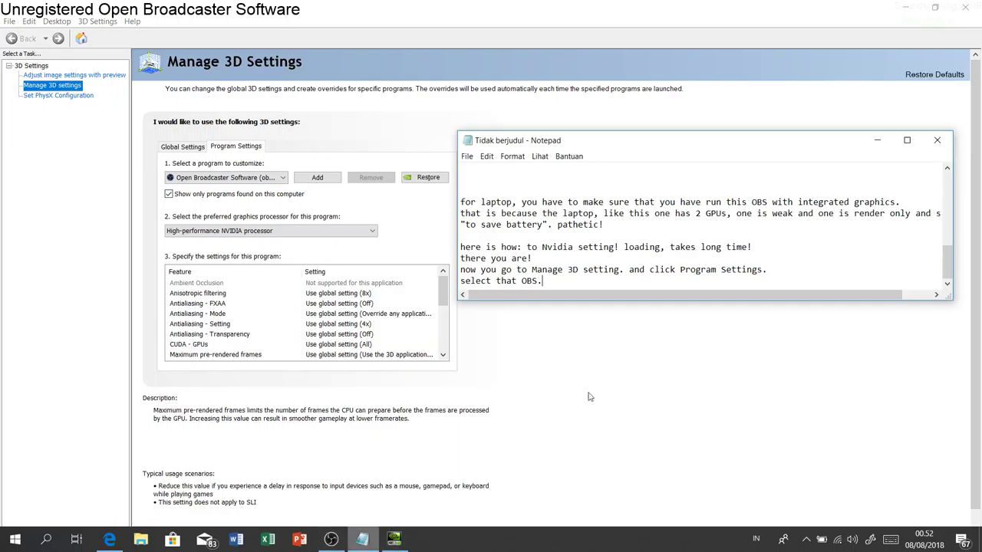
type("both of them.")
Examine the preferred graphics processor options for Open Broadcaster Software in the NVIDIA control panel without changing the selection
left_click(635, 340)
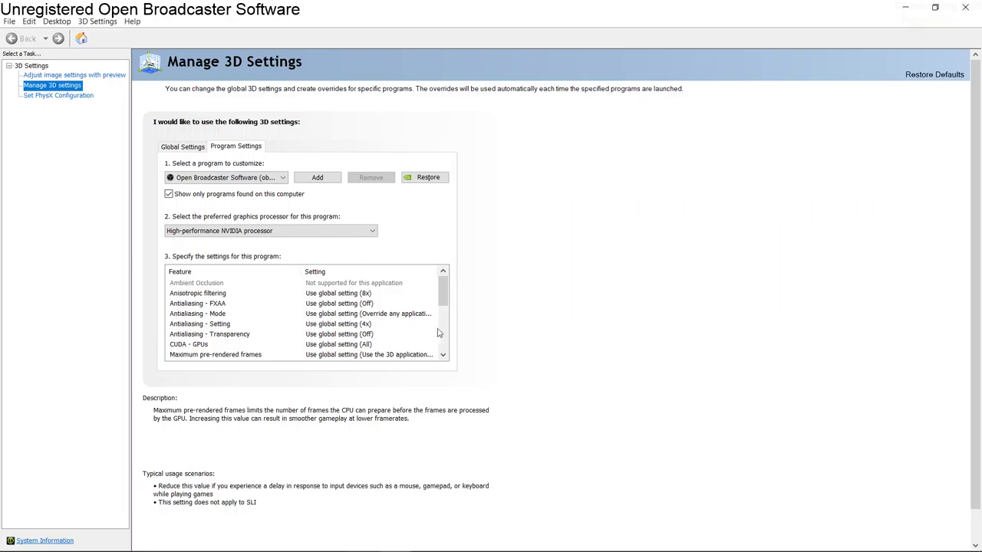
left_click(314, 230)
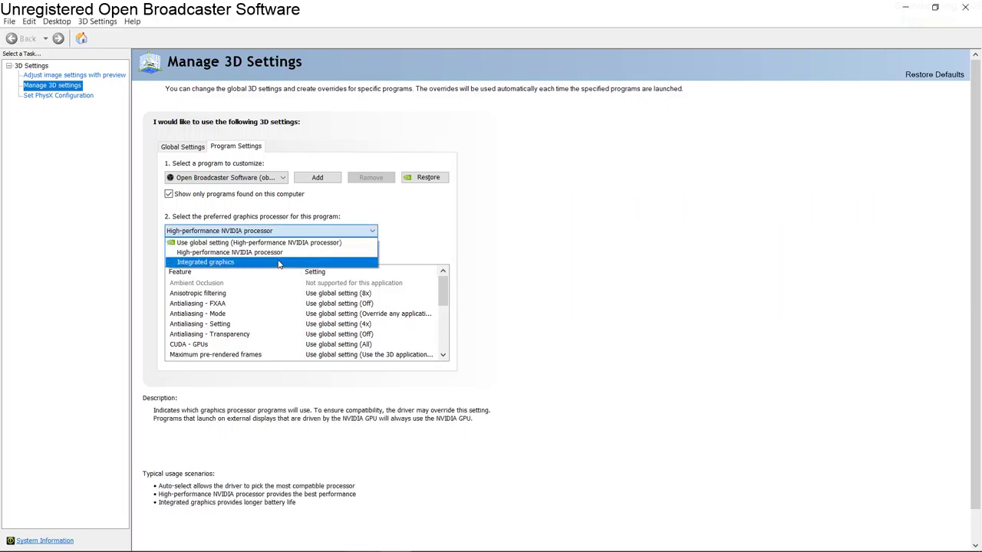
left_click(351, 230)
Return to Notepad and extend the "select that OBS. both of them." line with "change it to Integrated graphics."
mouse_move(393, 543)
left_click(362, 540)
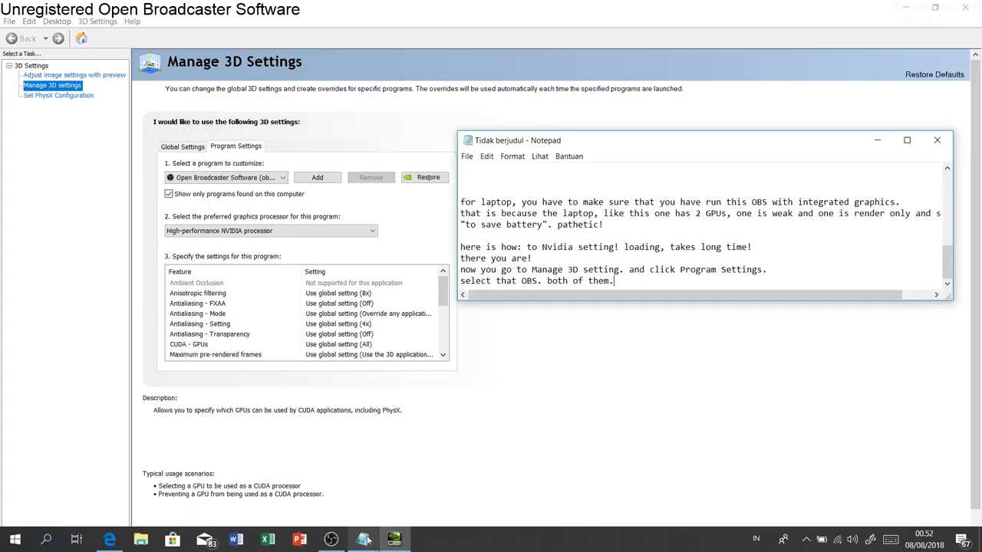
type("change it to Intefr")
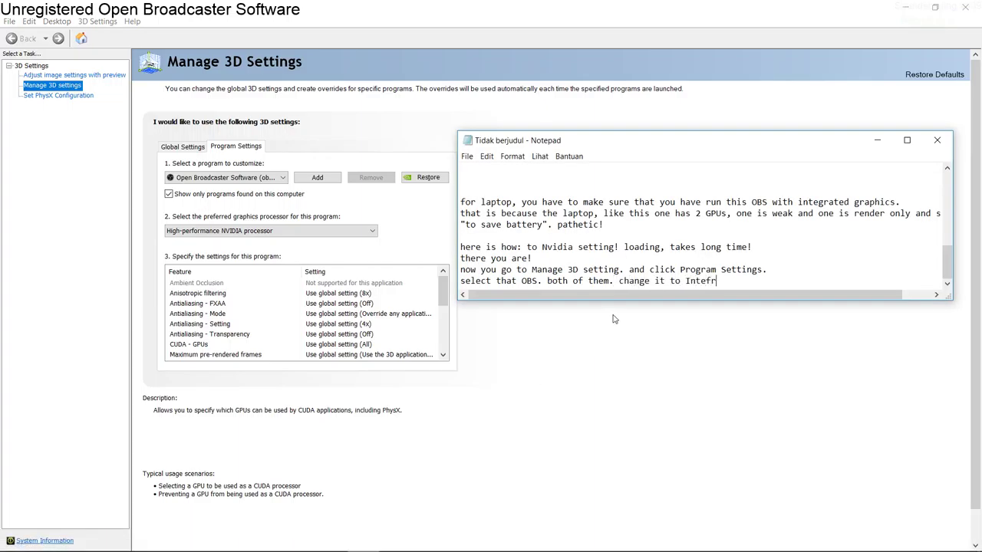
key("BackSpace")
key("BackSpace")
type("grated graphics.")
key("Return")
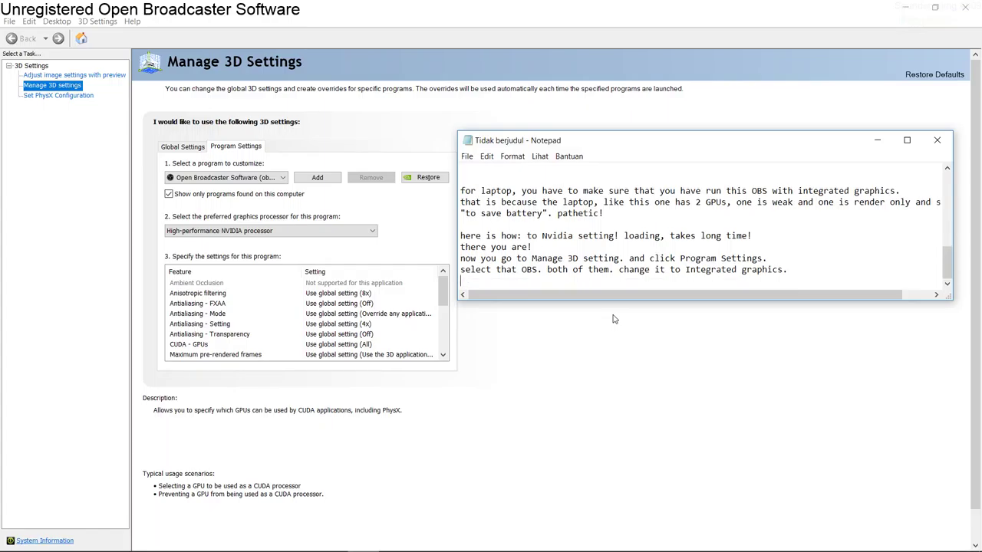
Add the line "For this case, I don't want to do that, because the laptop will lag if I do that." to the note
type("For this case, I don't t")
type("ant to do that, because")
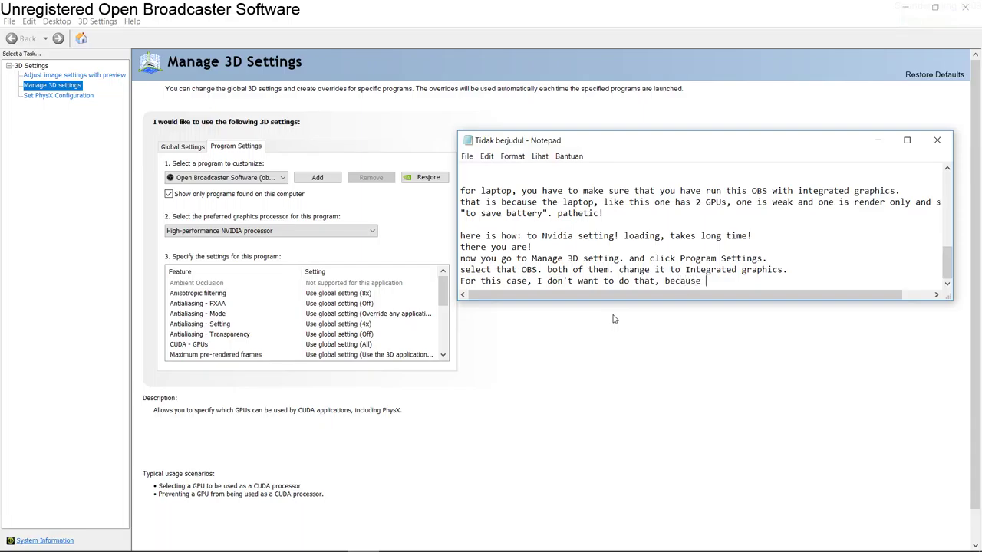
type(" the laptop will lage")
key("BackSpace")
type("if I do")
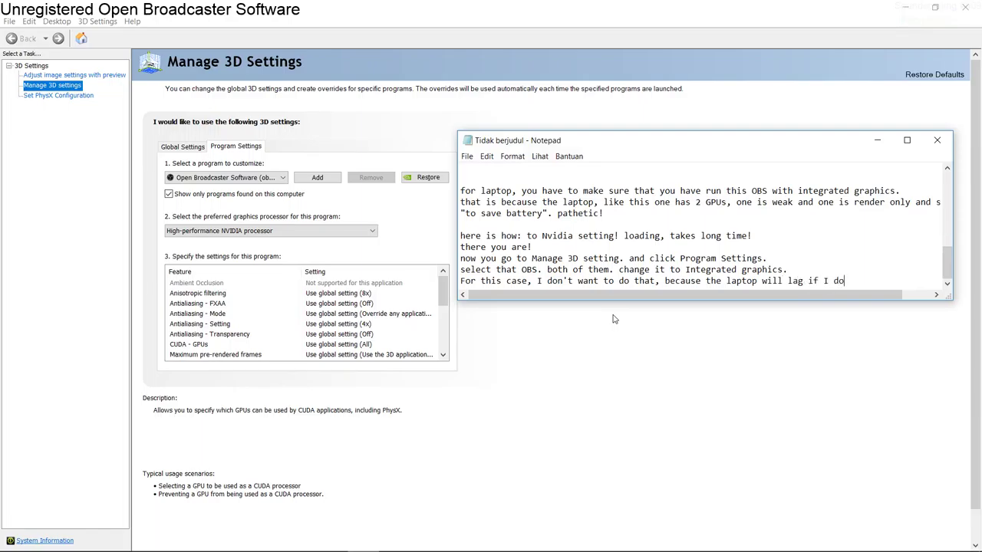
type(" that.")
key("Return")
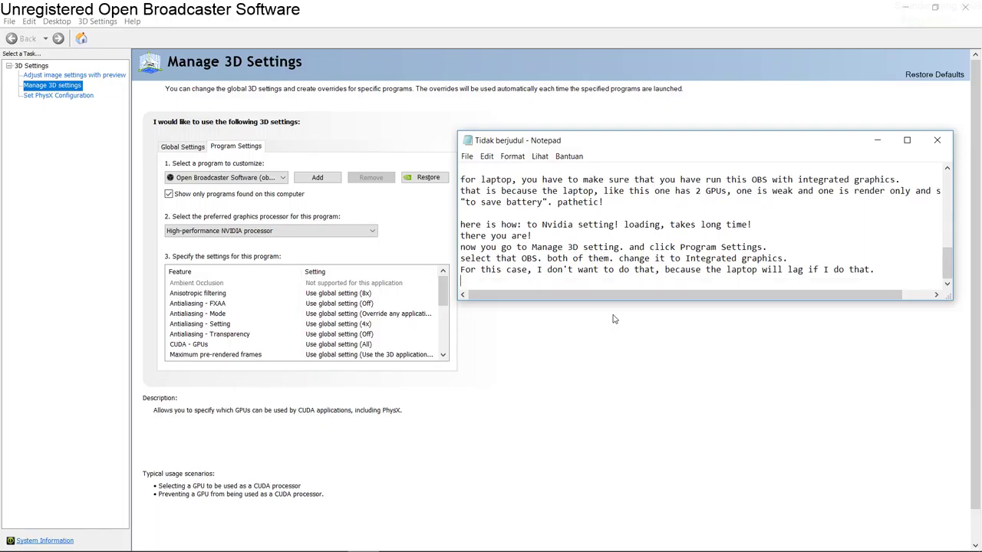
Add the line "for full capture purpose, I would have to. but then, I will only rely on specific Window capture instead." and a blank line
type("for full capture prurpose, I would")
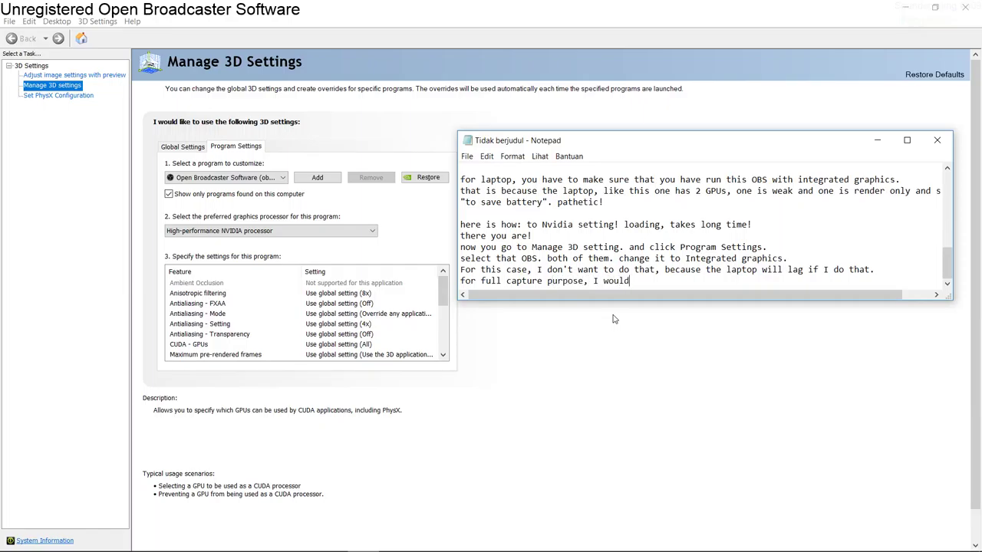
type(" have to. but then, I will onl")
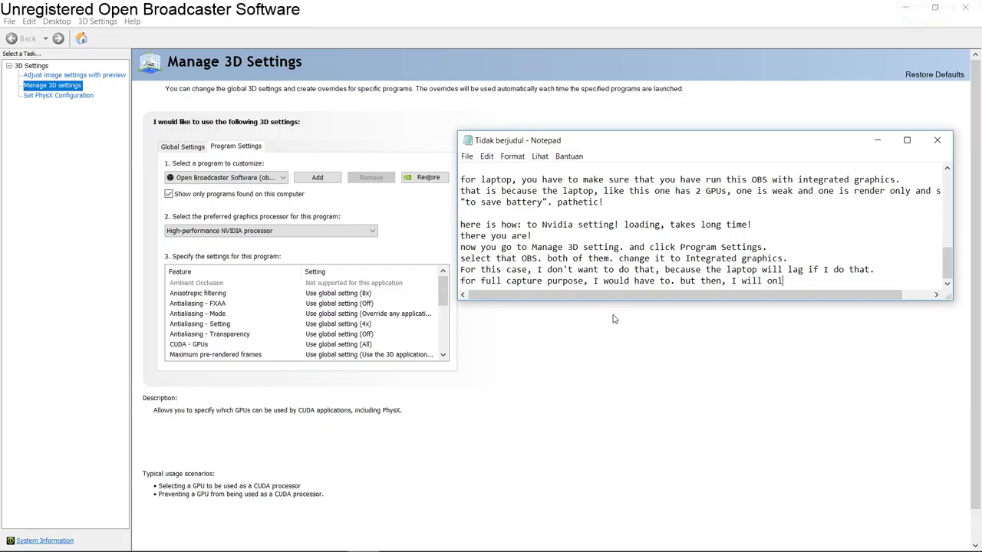
type("y rely on specific Windows")
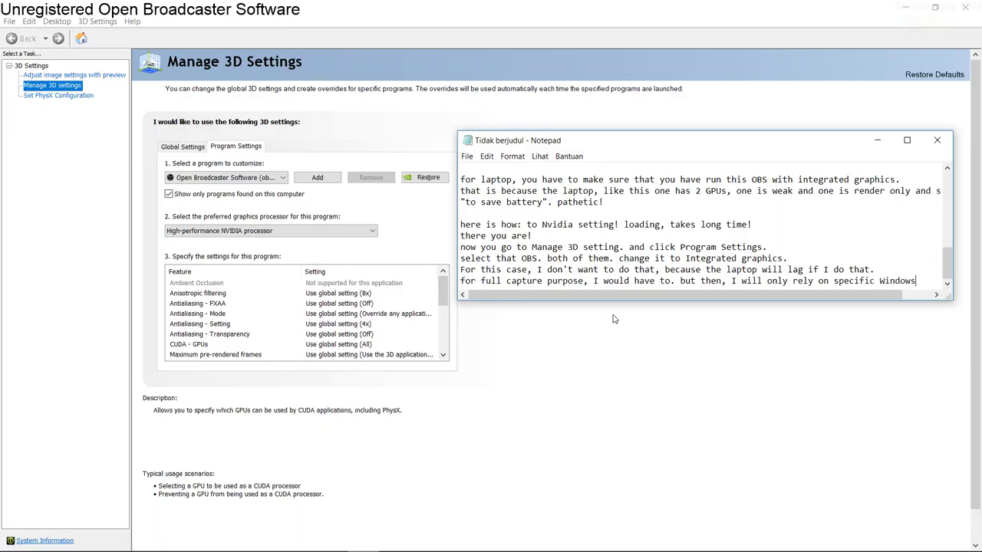
key("BackSpace")
type(" capture instead.")
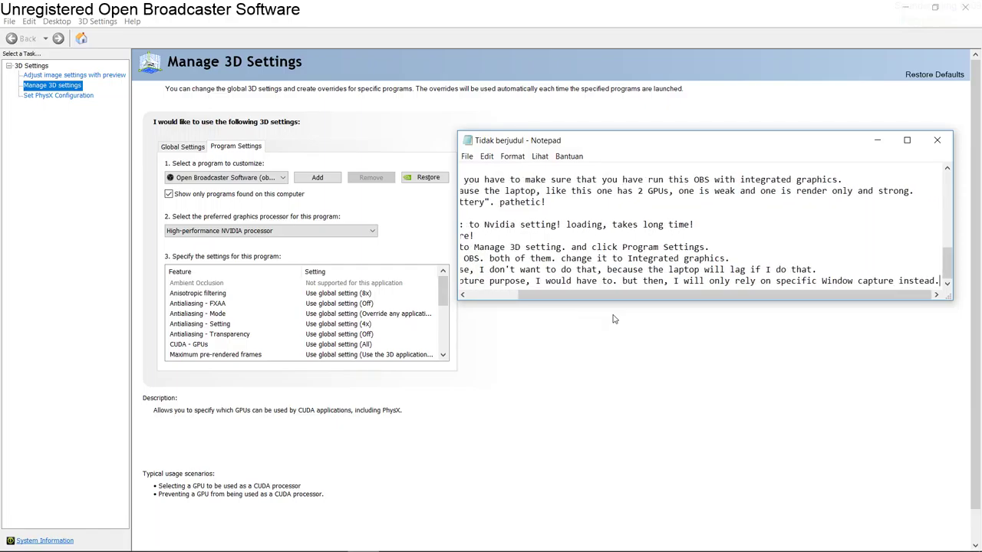
key("Return")
key("Return")
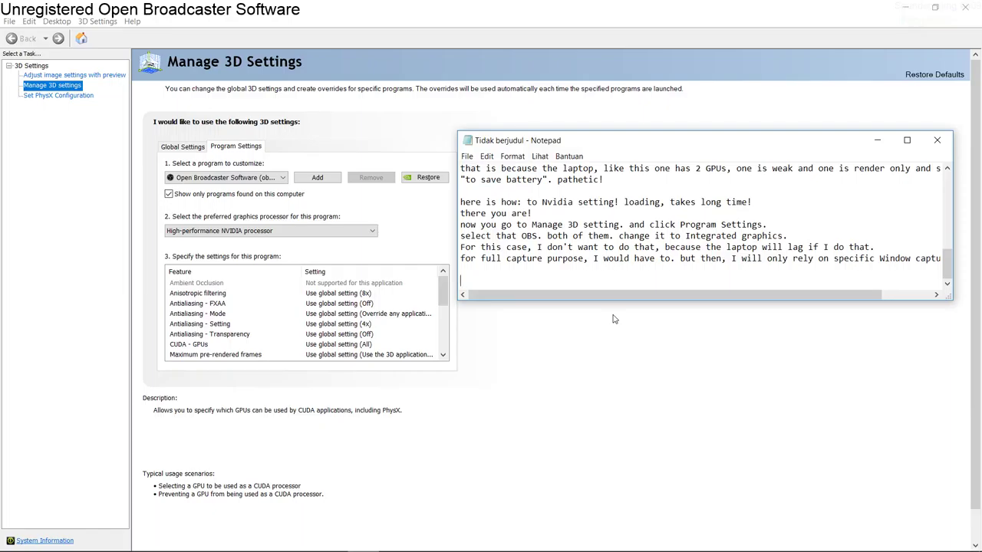
Add the line "If you insist on doing full capture, you can do it for temporarily. watch me how." to the note
type("You can")
key("BackSpace")
key("BackSpace")
key("BackSpace")
key("BackSpace")
key("BackSpace")
key("BackSpace")
type("If you insist on doing ful")
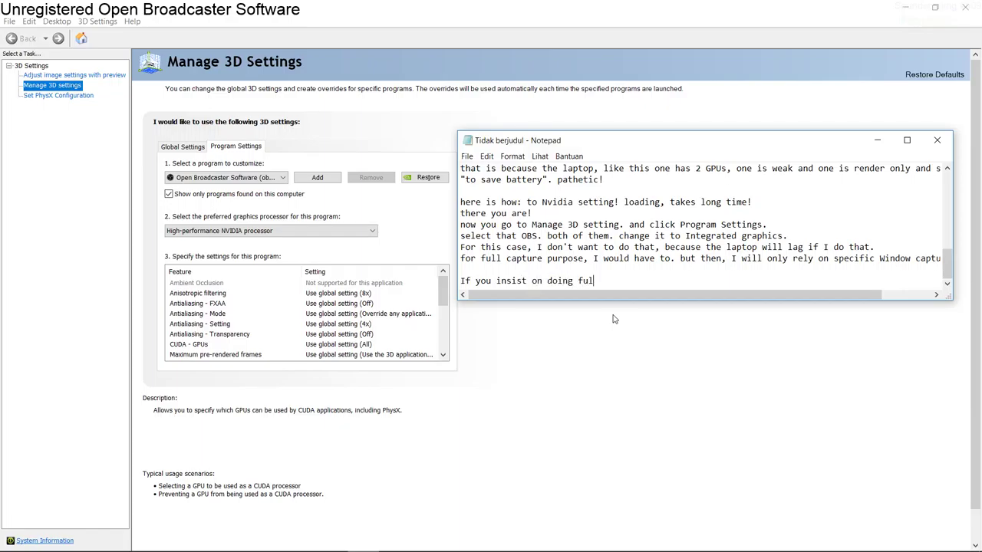
type("l capture, you can do it for ")
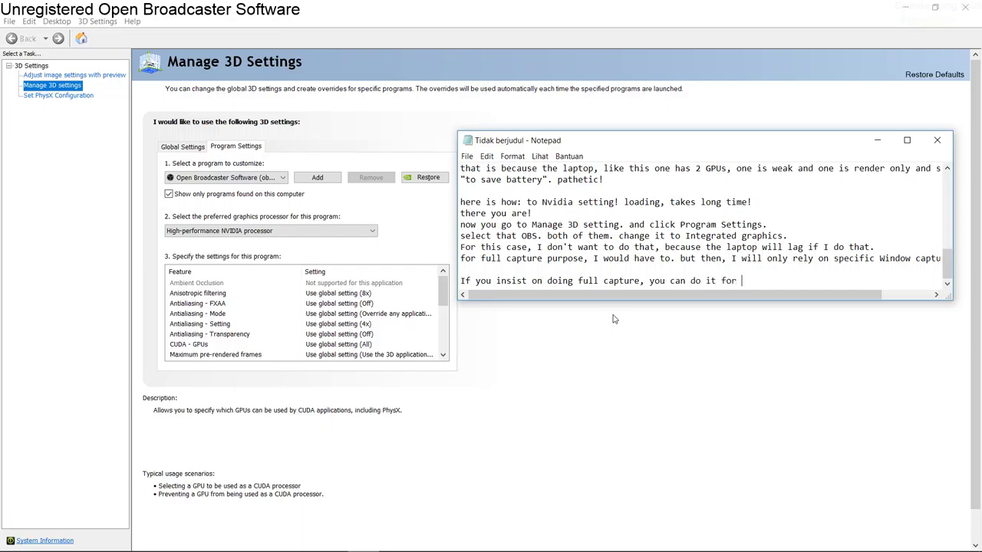
type("temporarily. watch me how")
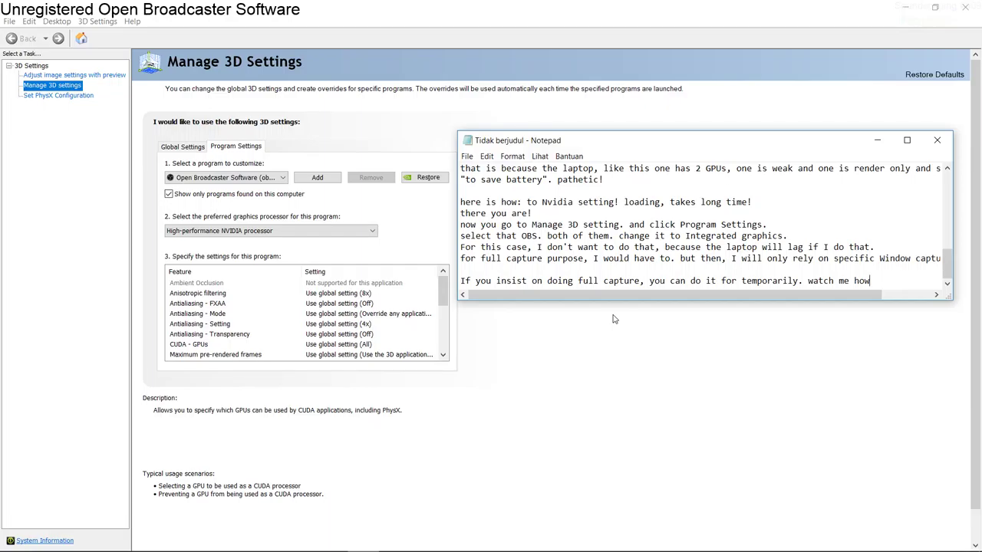
type(".")
Open the file location of the OBS Studio (64bit) shortcut and from it the program's 64bit folder
key("alt+Tab")
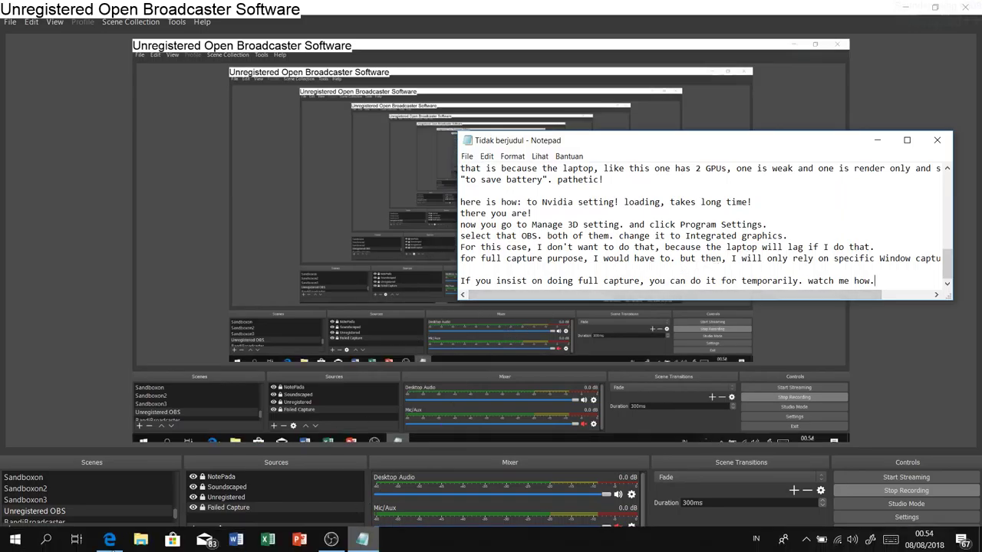
left_click(4, 544)
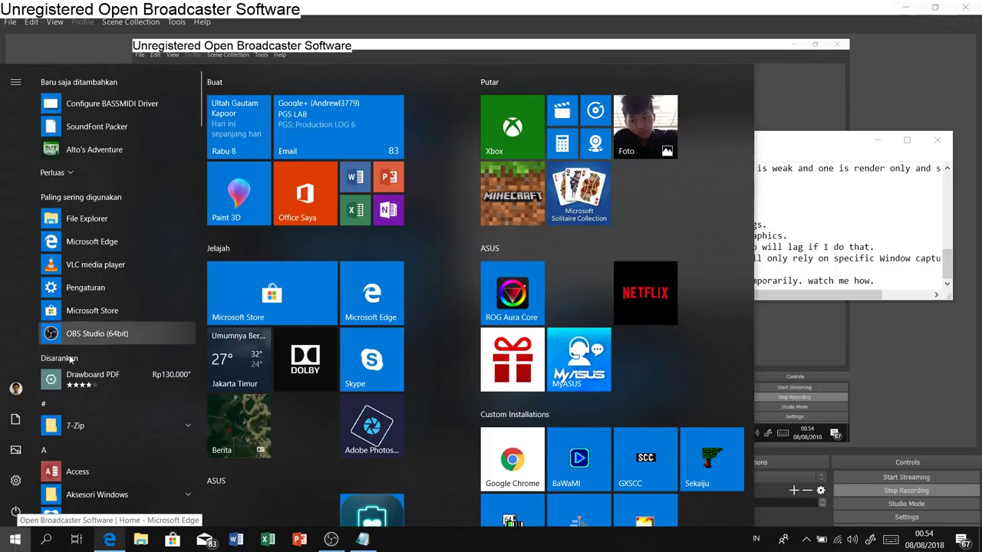
right_click(112, 335)
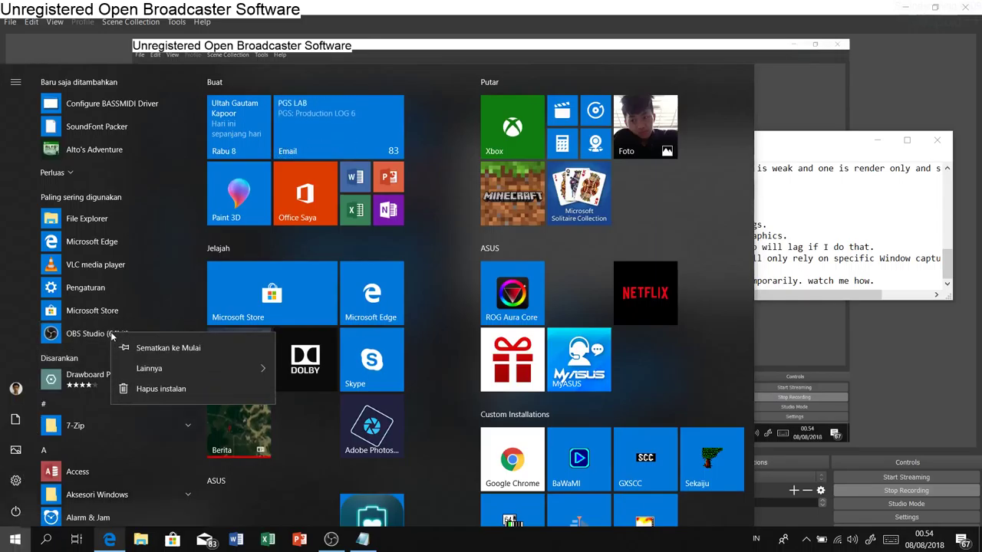
mouse_move(168, 367)
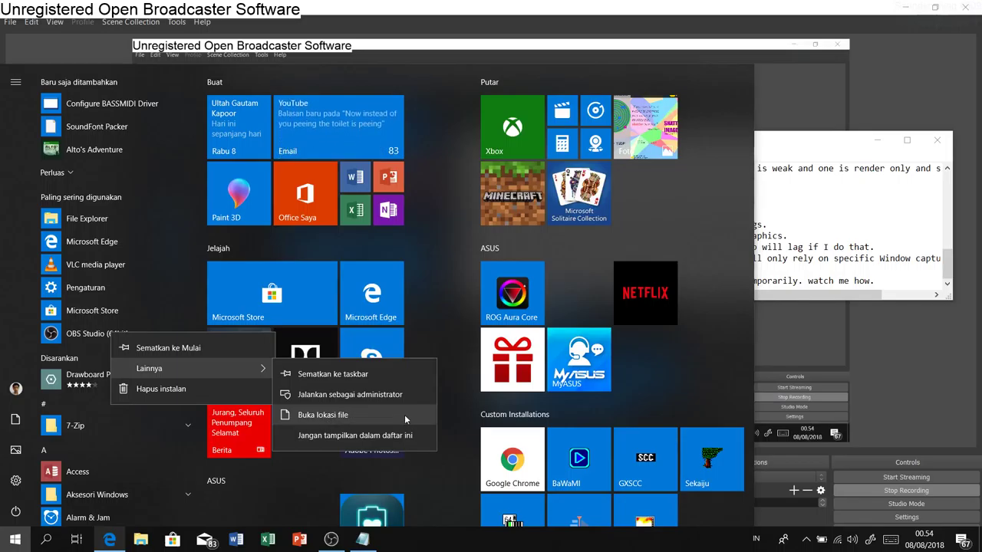
left_click(319, 419)
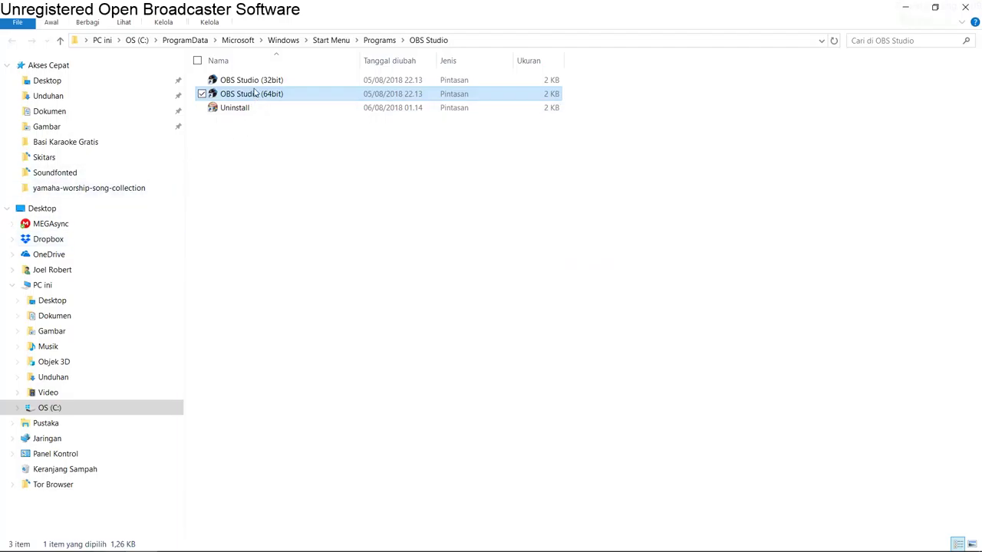
right_click(258, 96)
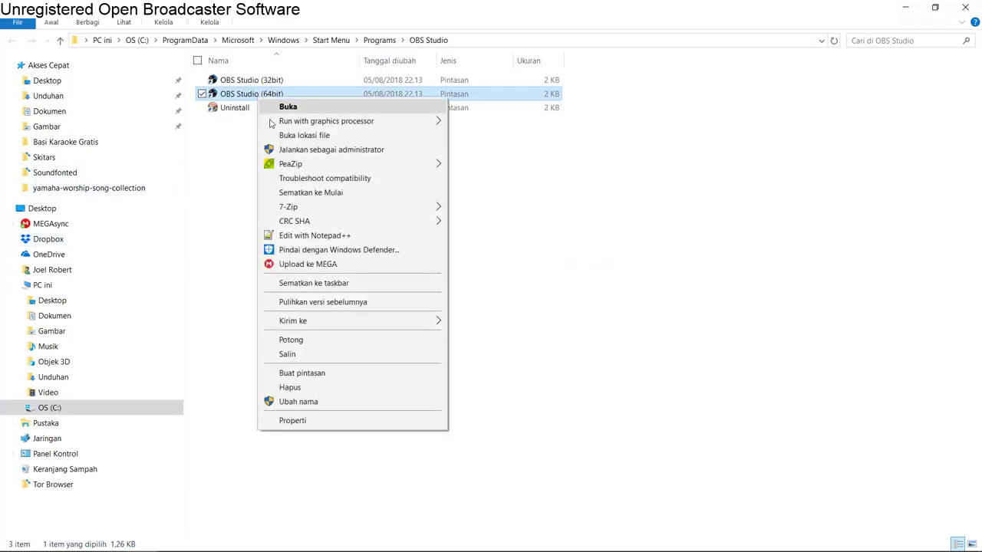
left_click(336, 136)
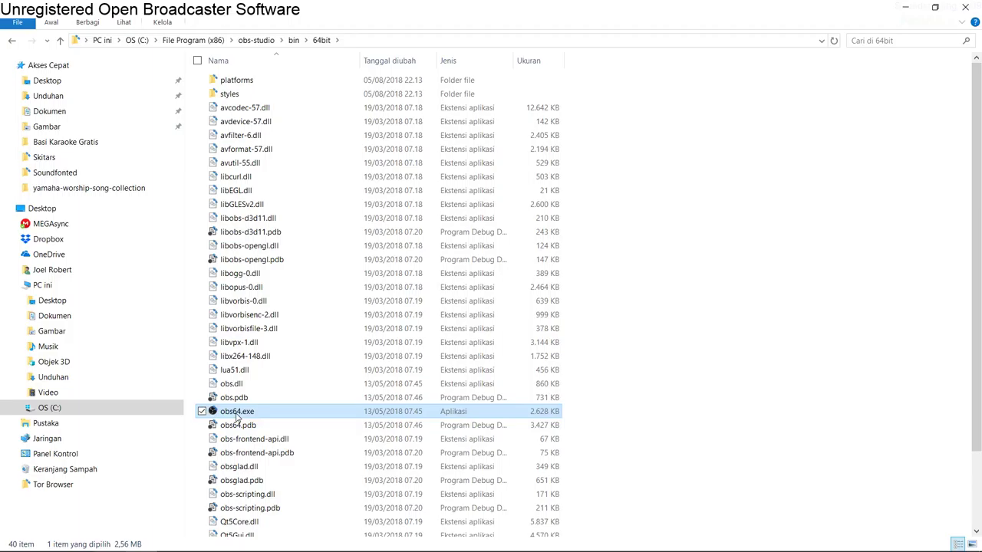
Show the graphics processor choices for running obs64.exe, pointing out Integrated graphics, without launching it
right_click(237, 416)
mouse_move(380, 153)
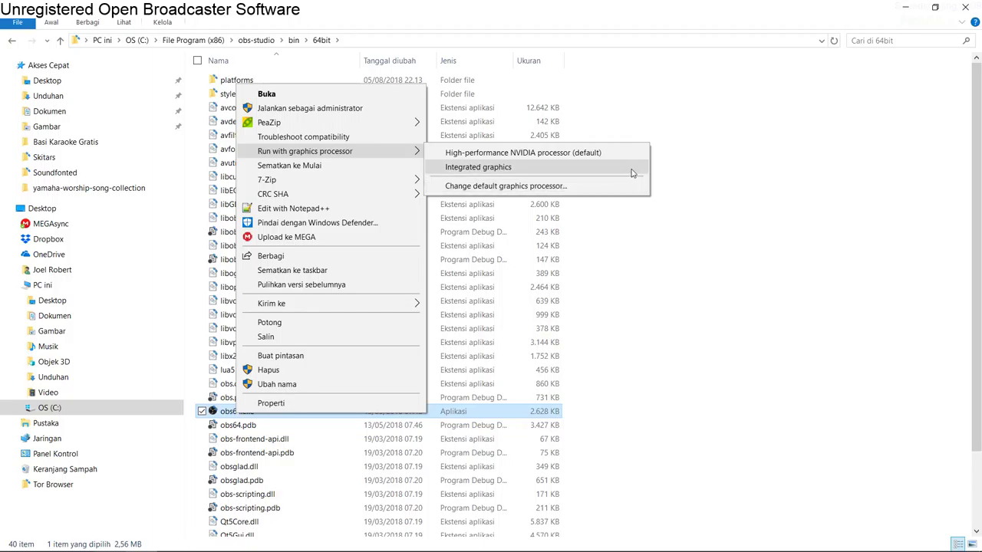
left_click(752, 230)
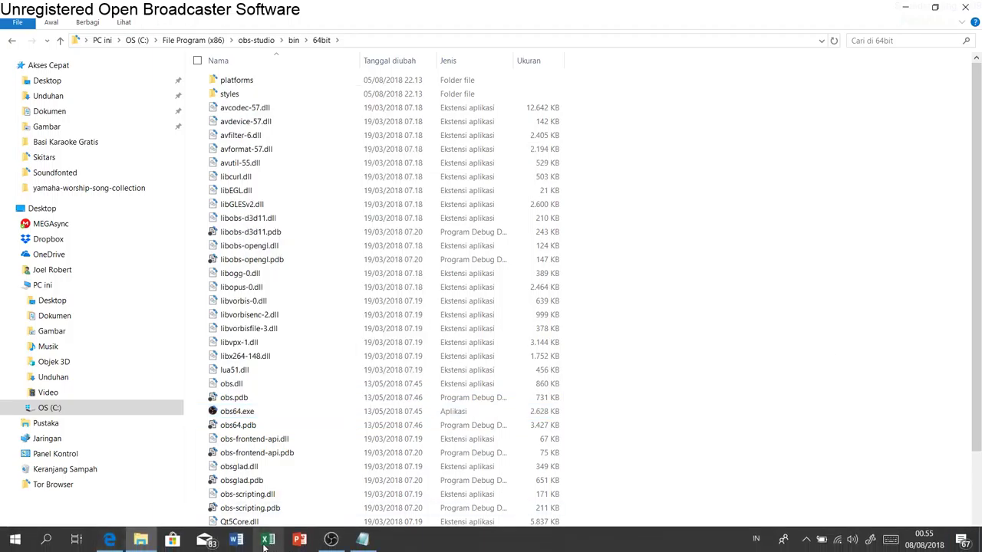
Return to Notepad and add the line "there. you got it? I hope so. Otherwise, please rewind a little bit." followed by a blank line
left_click(367, 541)
key("Return")
type("there")
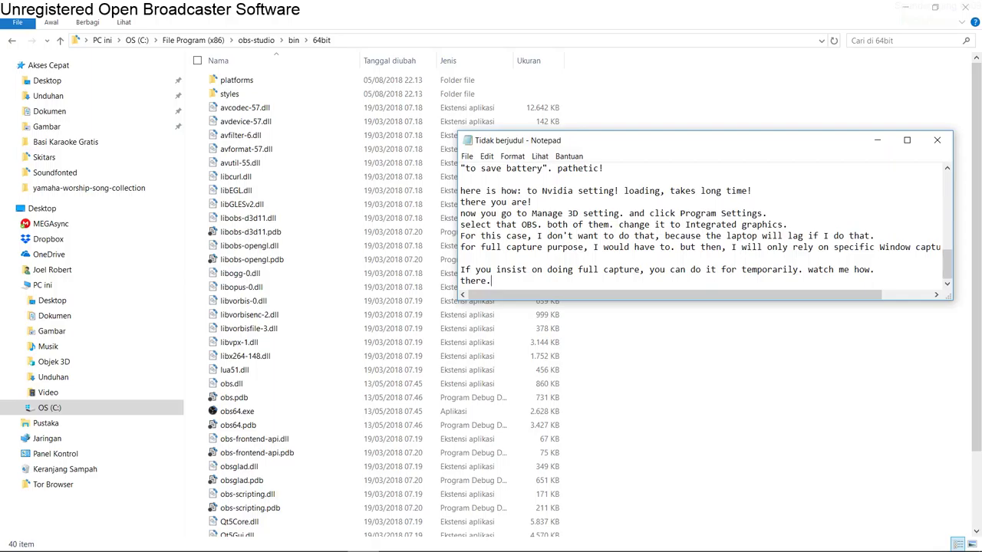
type(". you got it? I hope so. Otherwise, please")
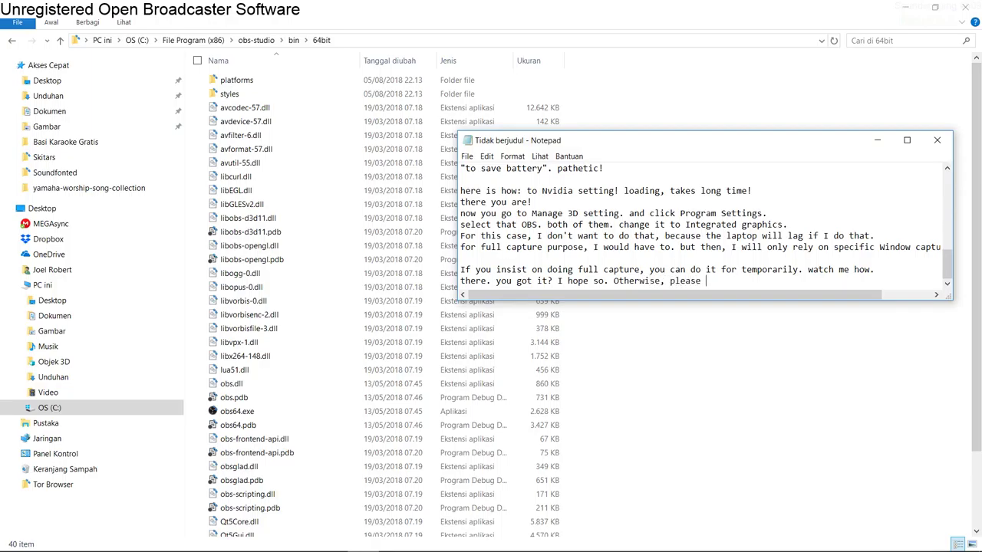
type(" rewind a little bu")
type("t")
key("BackSpace")
key("BackSpace")
type("it.")
key("Return")
key("Return")
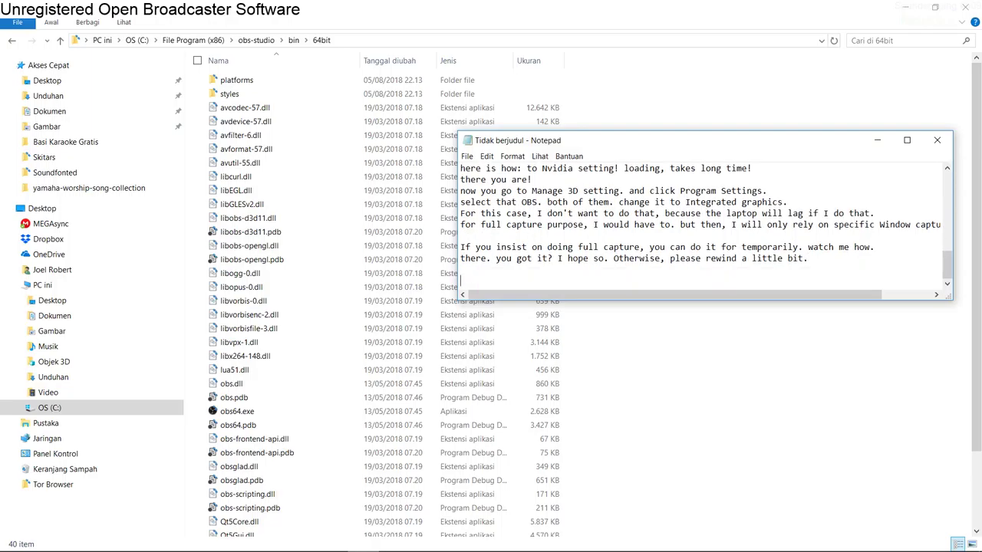
Add the line "All laptop in default will use Integrated Graphics. But I changed it in honor for stronger Nvidia 1050 TI prefference."
type("All laptop in default will")
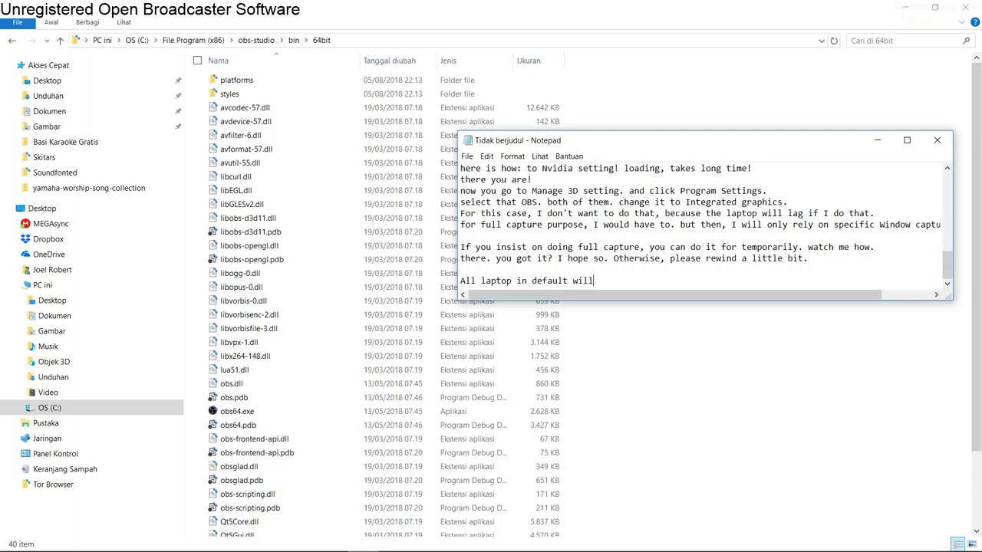
type(" use Integrated Graphics")
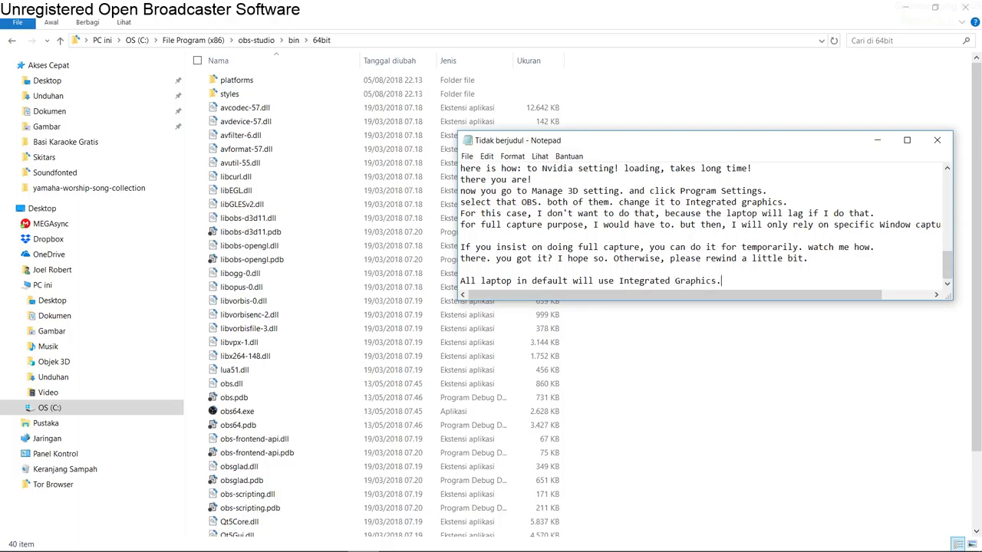
type(". but")
key("BackSpace")
key("BackSpace")
type("But I changed it in honor for")
type("stronger")
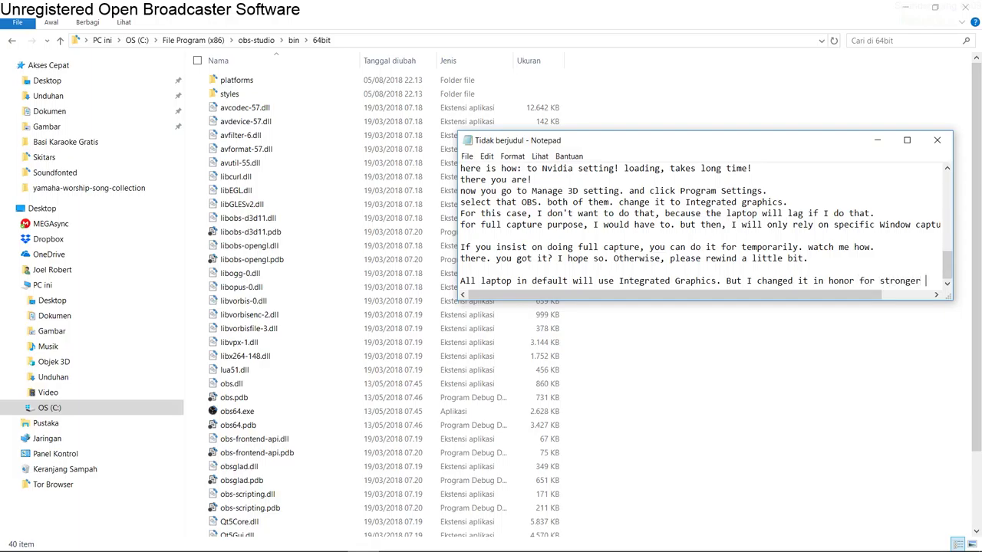
type(" Nvidia 1050")
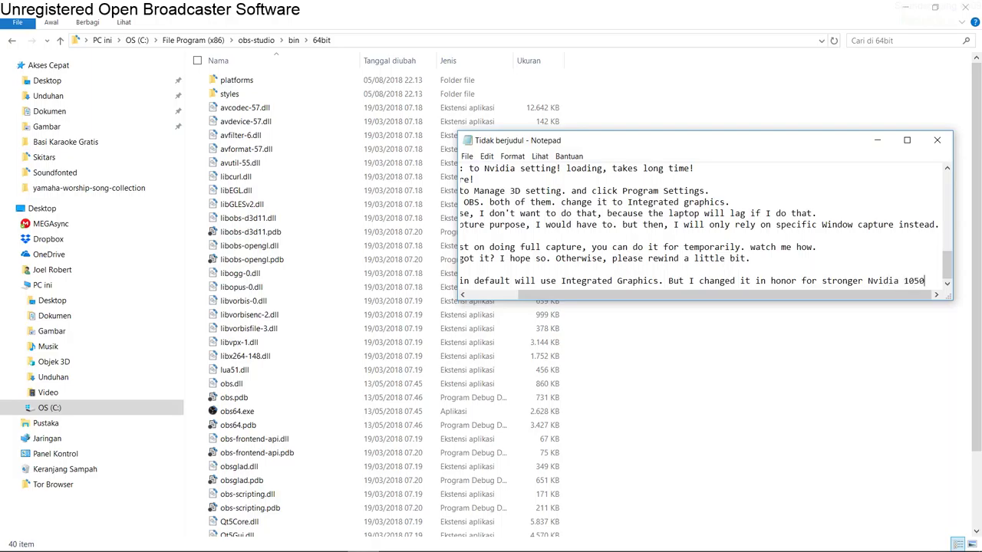
type(" TI prefference.")
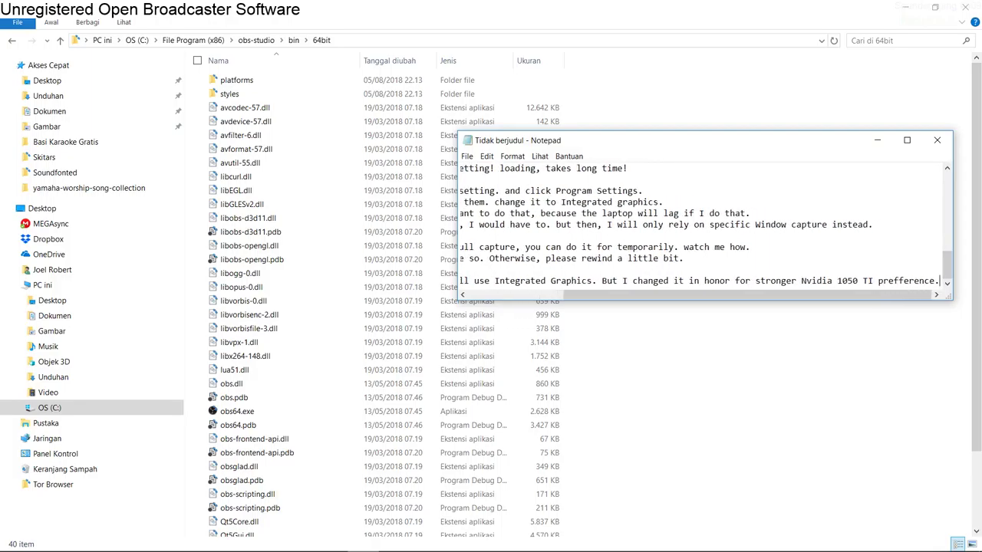
key("Return")
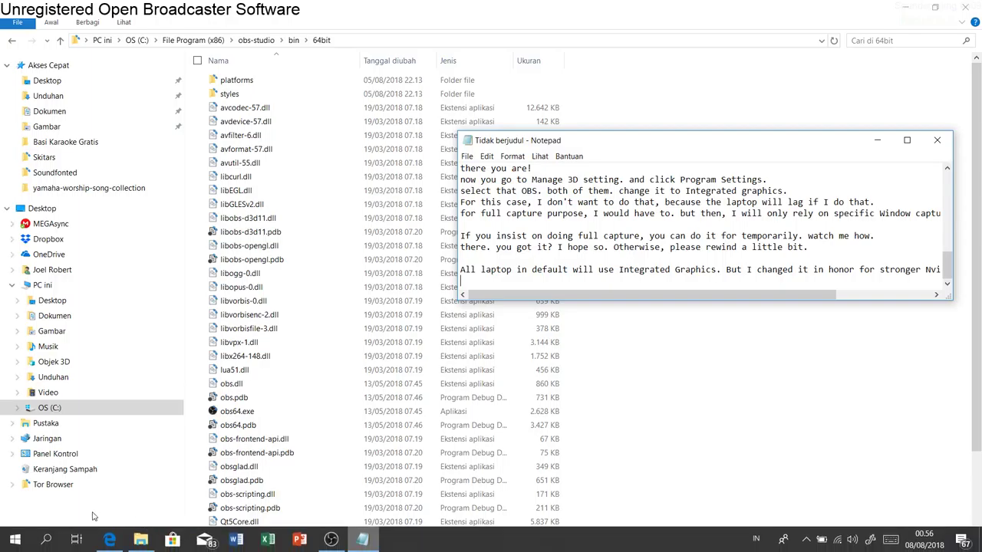
Switch to Edge to show the Help page of the OBS website, and return to the note in Notepad
left_click(110, 539)
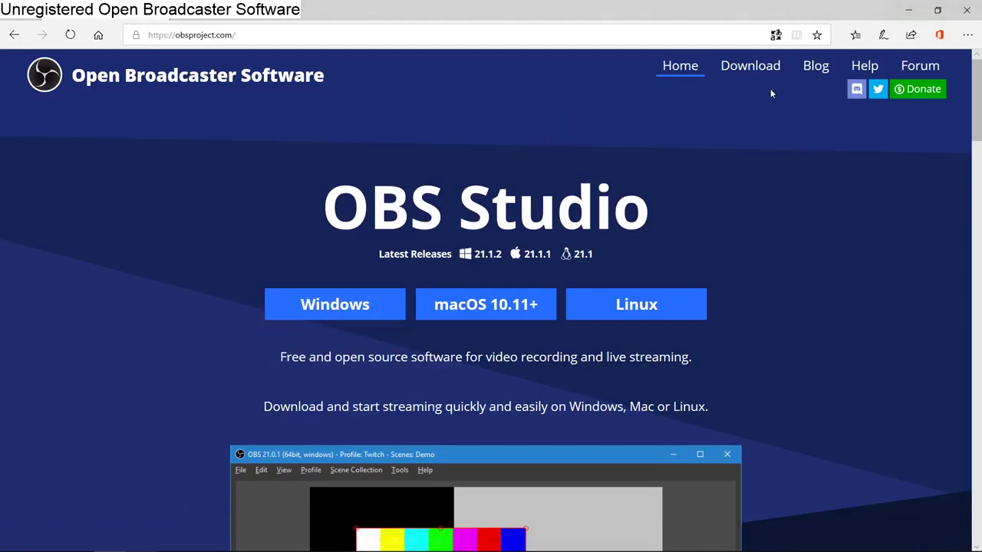
left_click(869, 67)
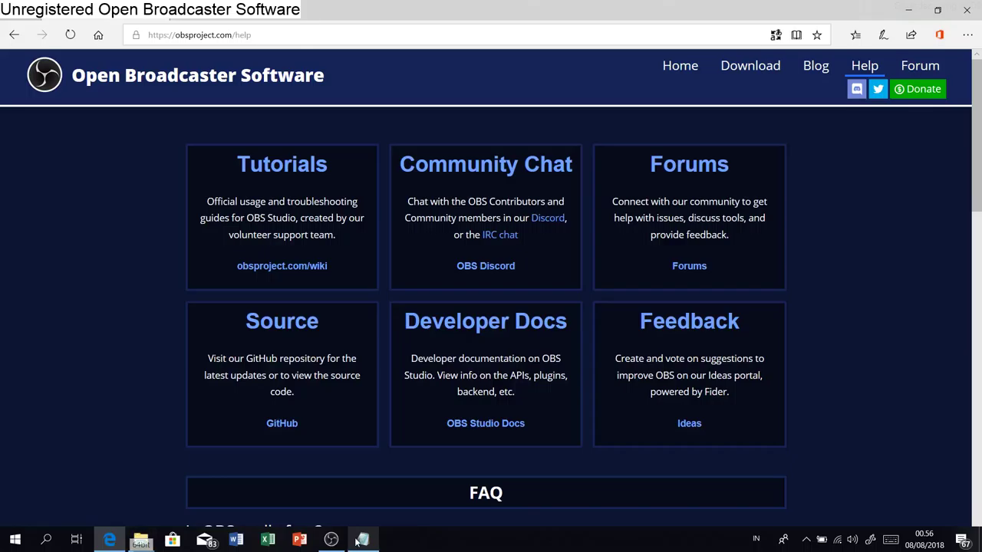
left_click(362, 540)
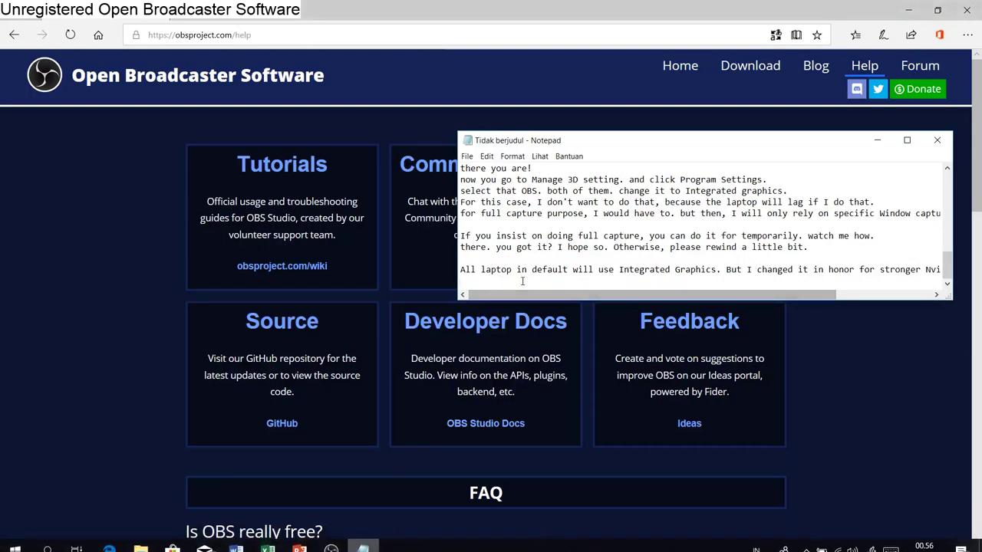
Add the line "If you need help, you can use the help here. link in the description, along with involved items." to the note
key("Return")
type("If y")
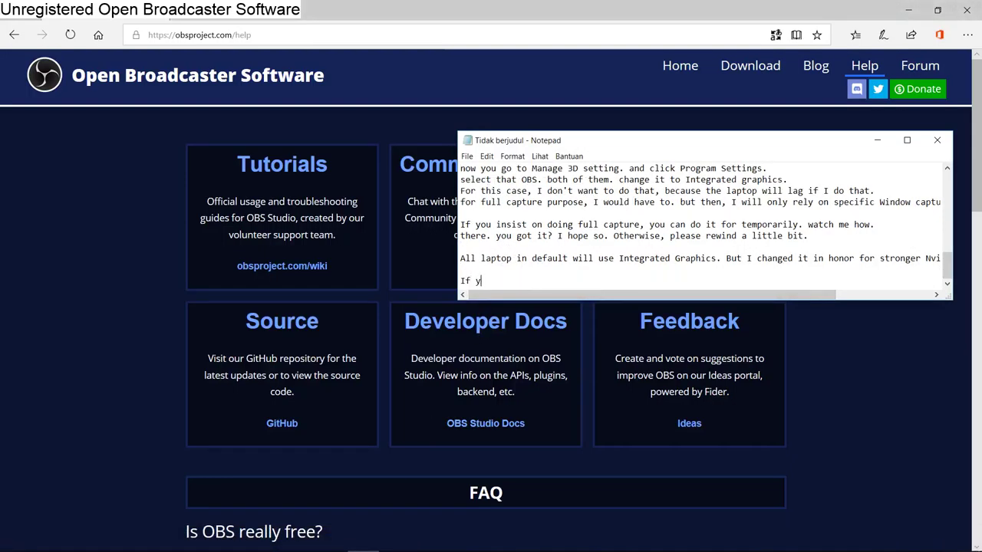
type("ou need help, you h")
type("an use the help")
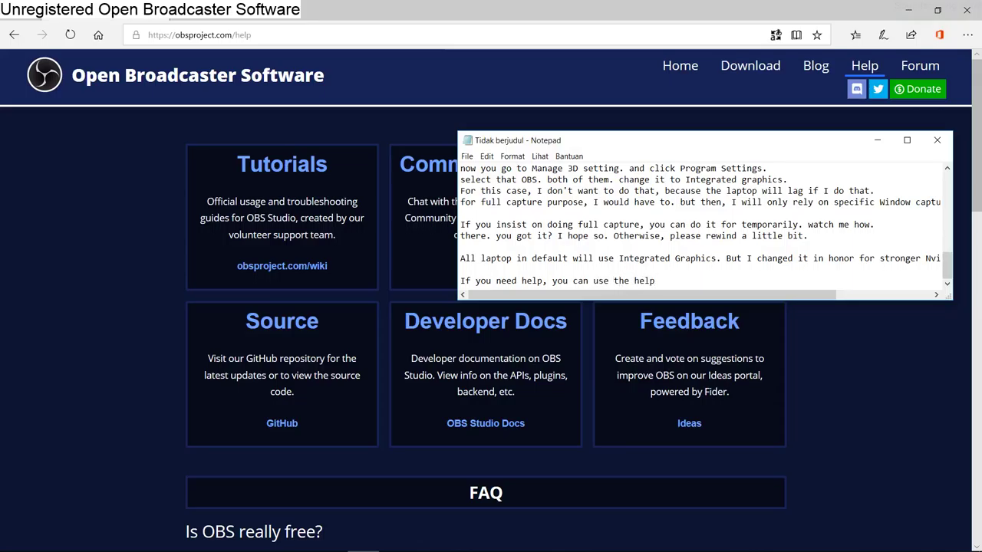
type(" here. link in the descri")
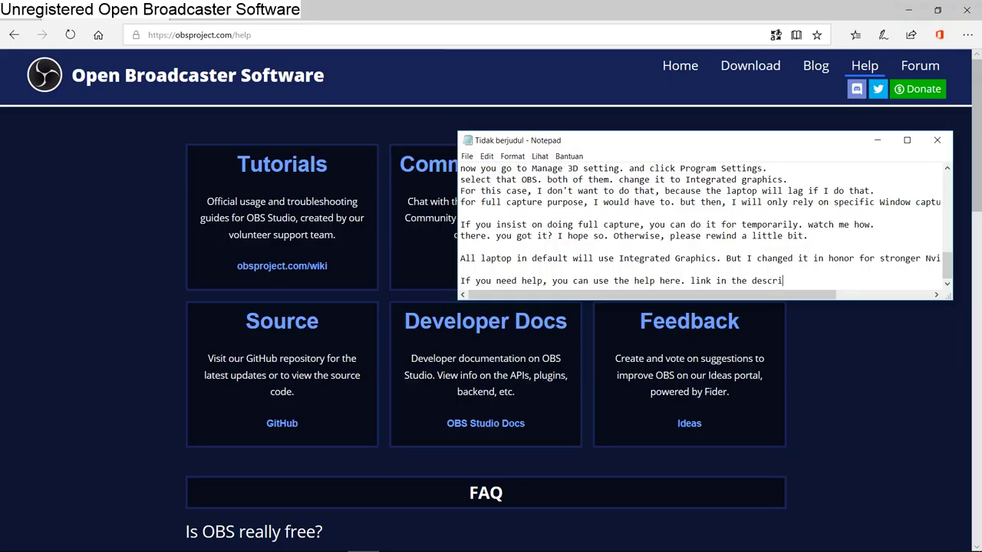
type("ption, along with involv")
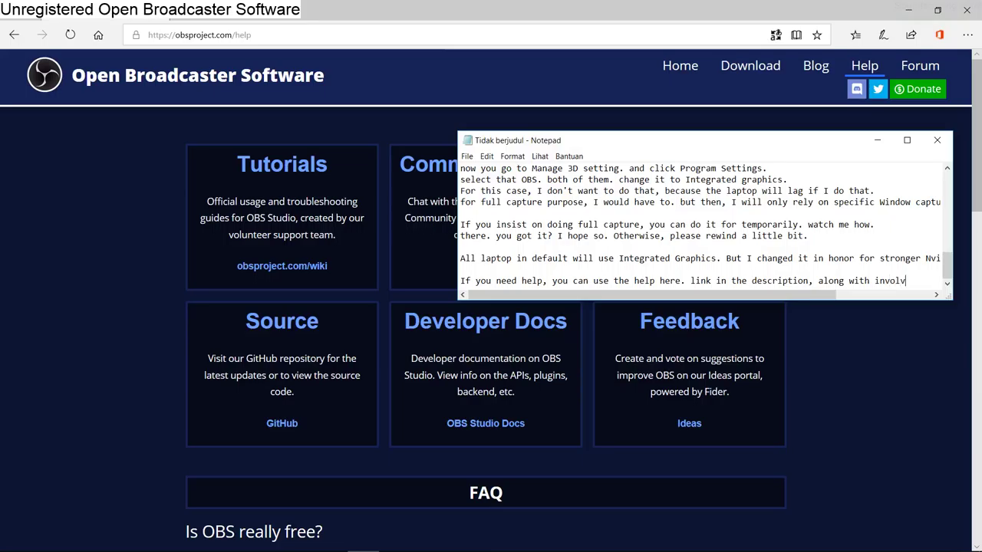
type("ed items.")
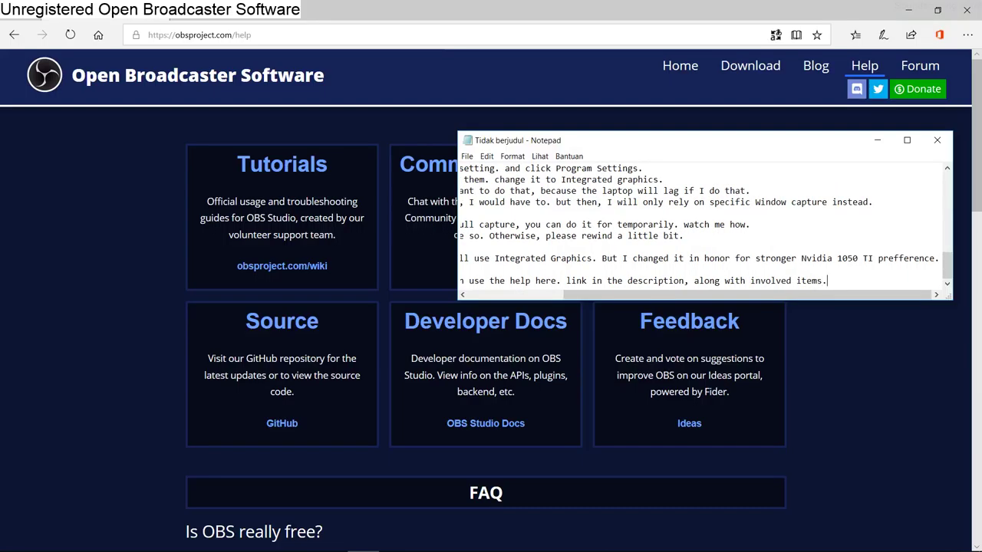
key("Return")
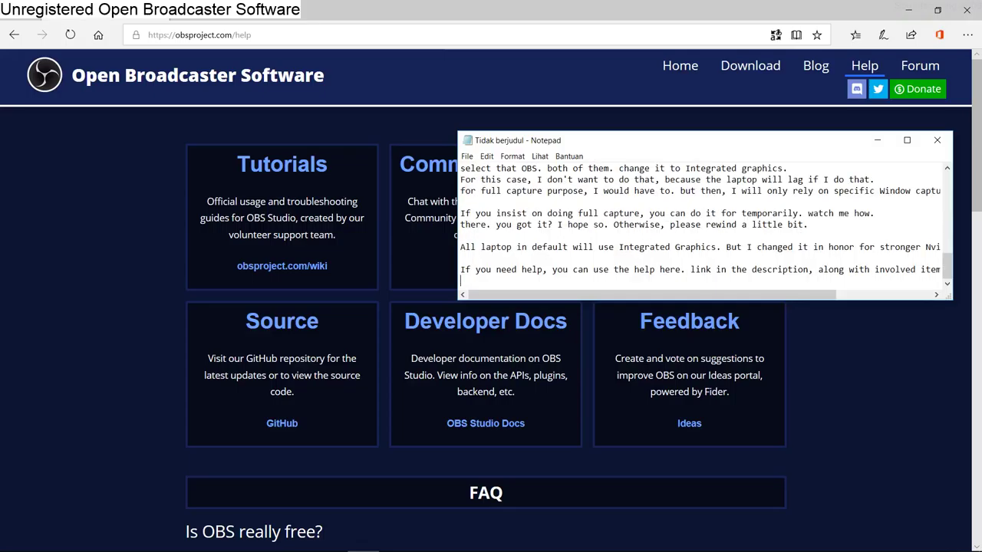
Leave a blank line and add "that is all. I am not affiliated with OBS yet. thank you for watching this joke. lol!"
key("Return")
type("that is all.")
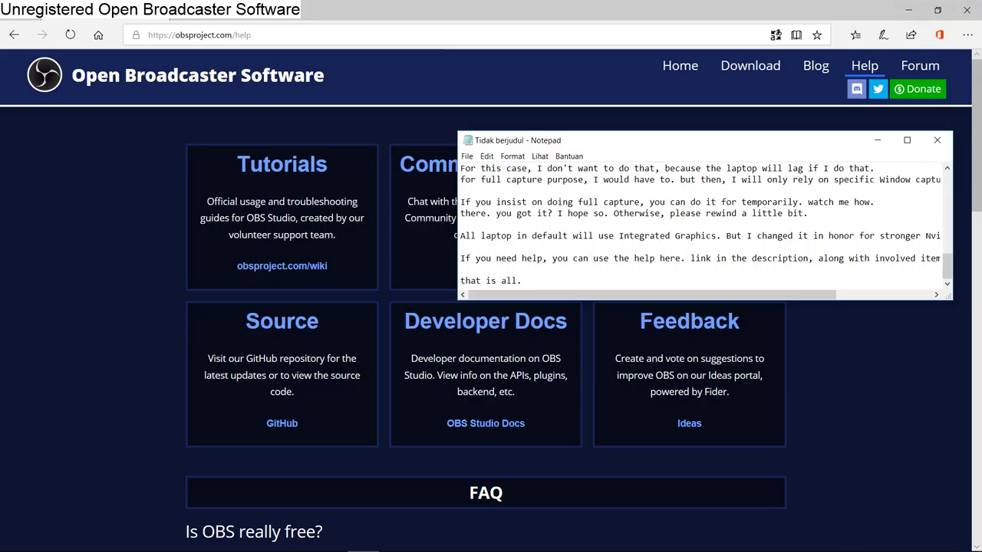
type("I am not affiliated with")
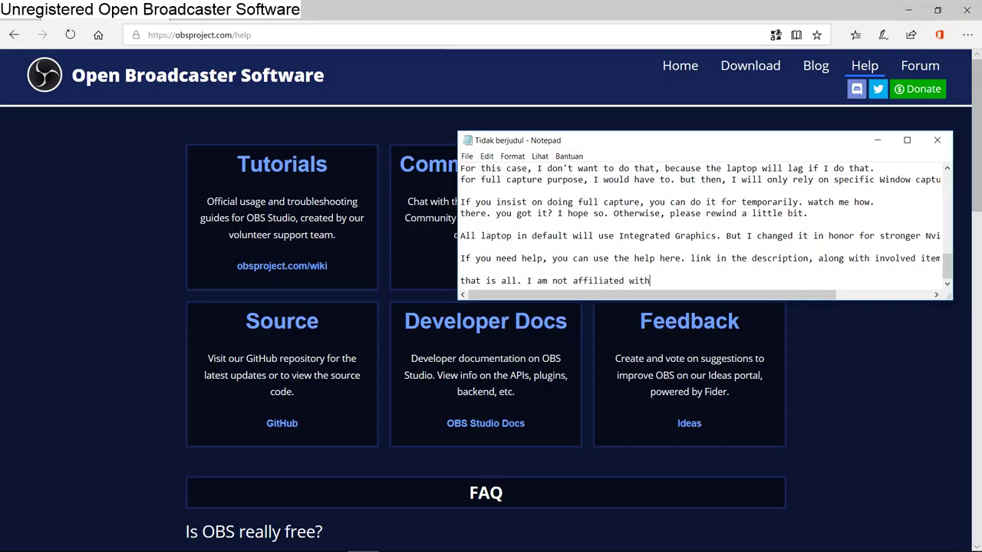
type(" OBS yet.")
type("thank you for watching this joke. lol!")
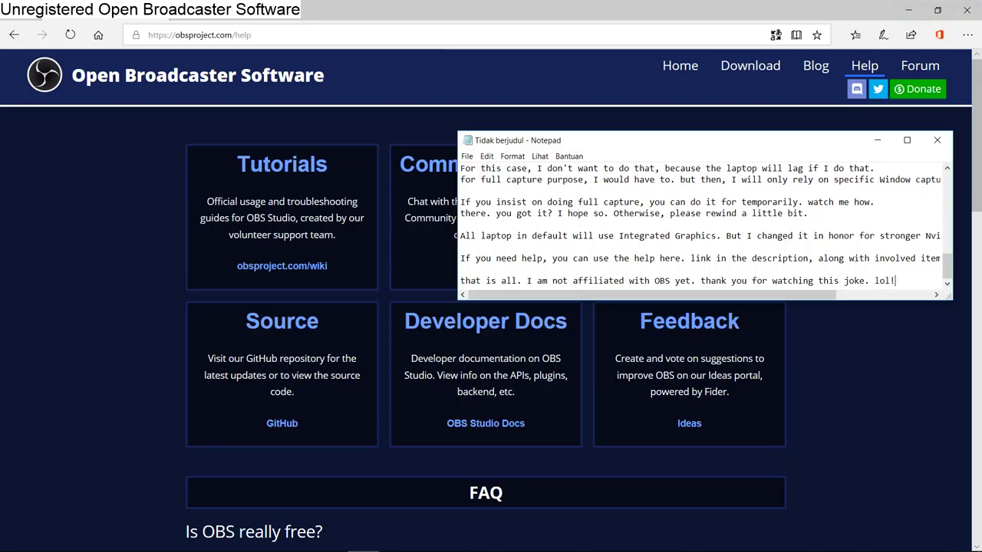
Add a run of blank lines after the closing line until the visible part of the note is empty
key("Return")
key("Return")
key("Return")
key("Return")
key("Return")
key("Return")
key("Return")
key("Return")
key("Return")
key("Return")
key("Return")
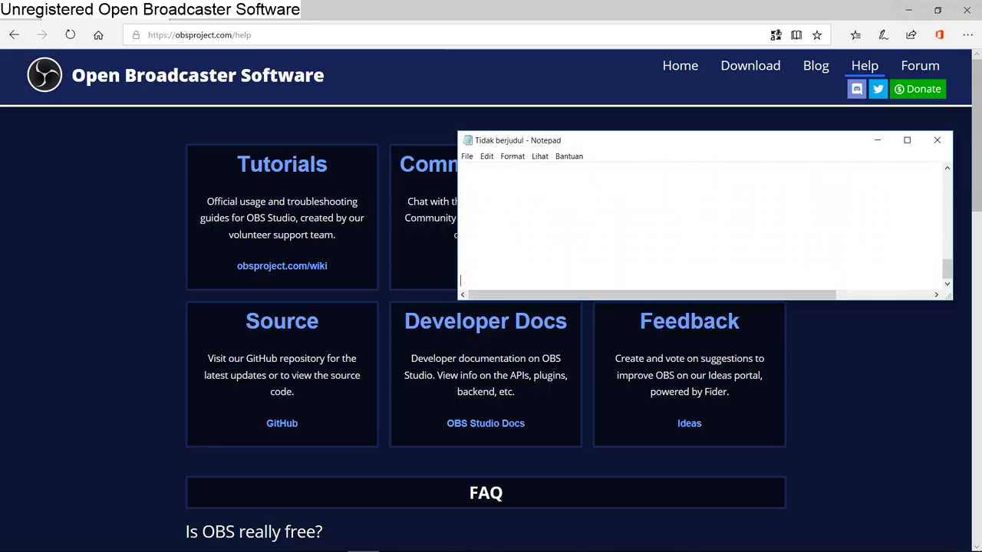